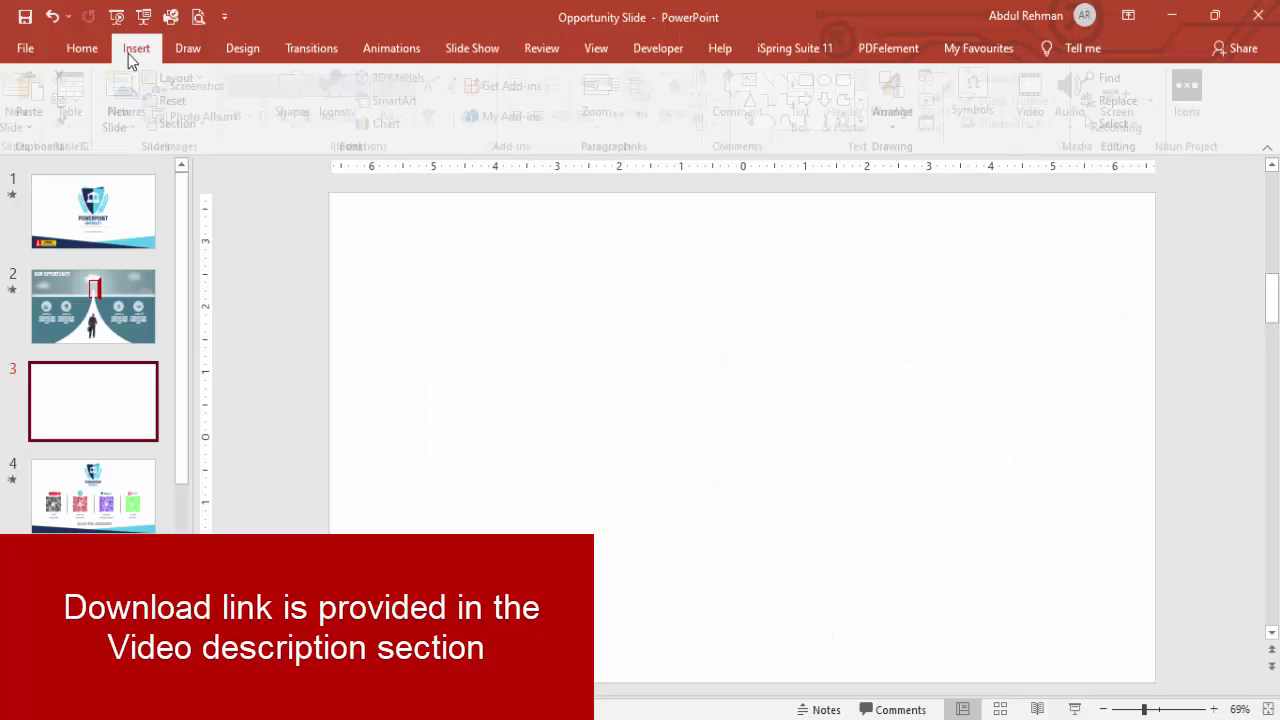
Step: Draw an outline-free dark teal rectangle over the lower slide area
click(300, 105)
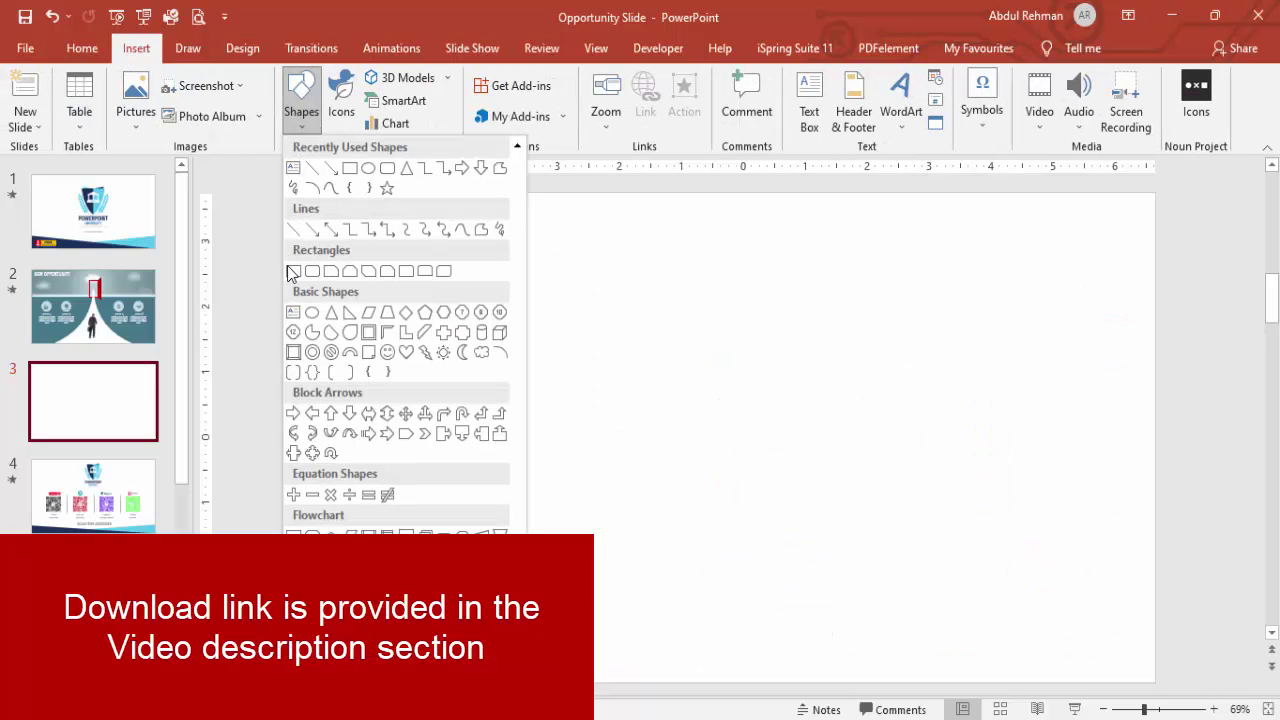
click(294, 271)
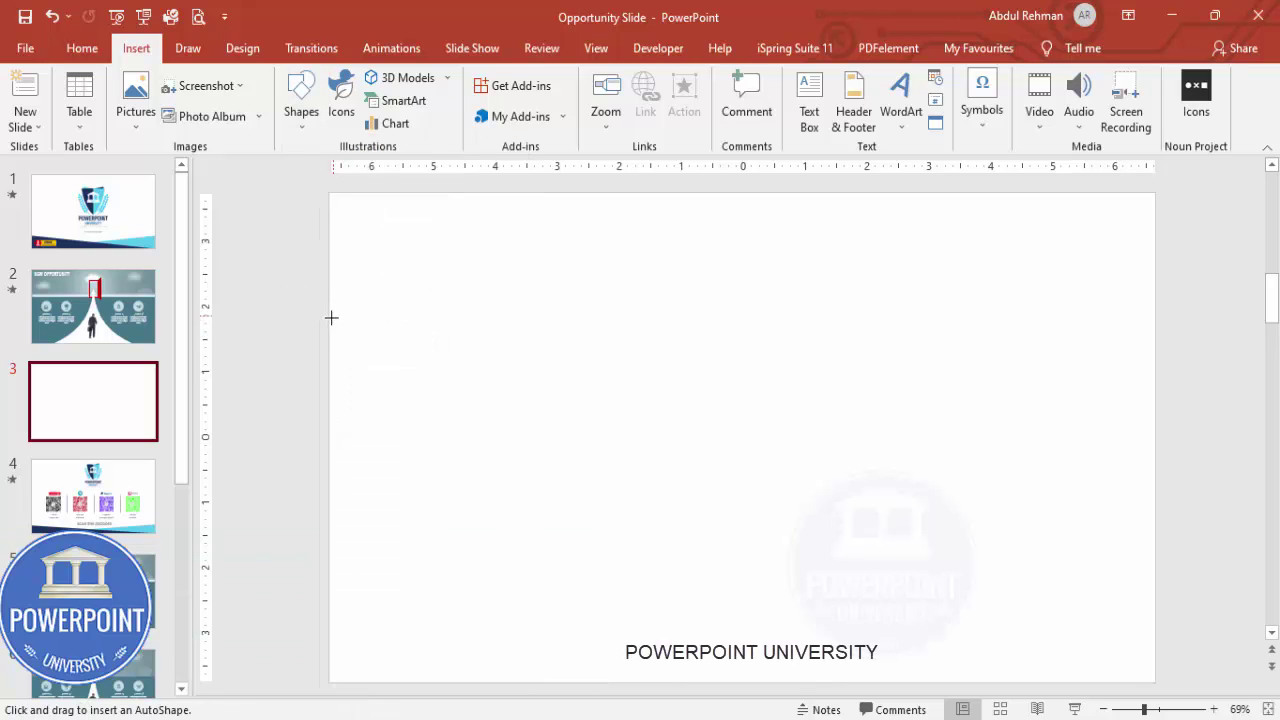
drag(329, 316, 1156, 683)
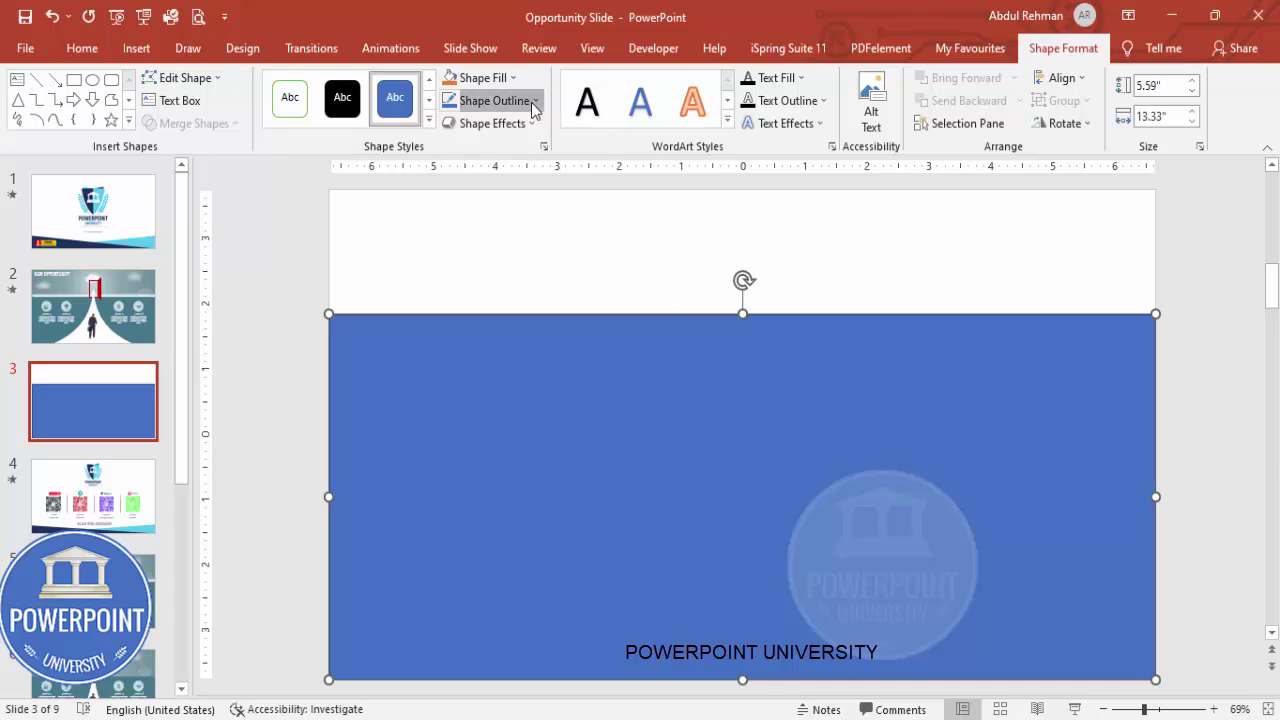
click(531, 101)
click(492, 313)
click(478, 77)
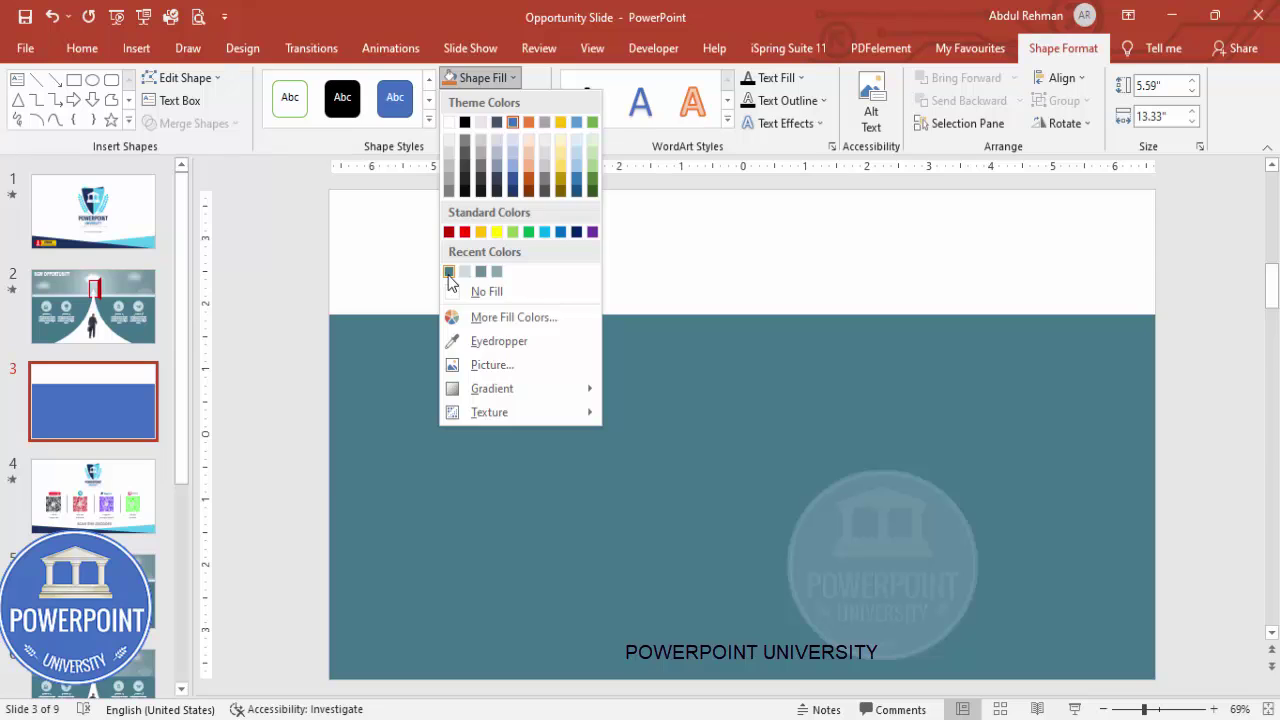
click(449, 271)
click(320, 249)
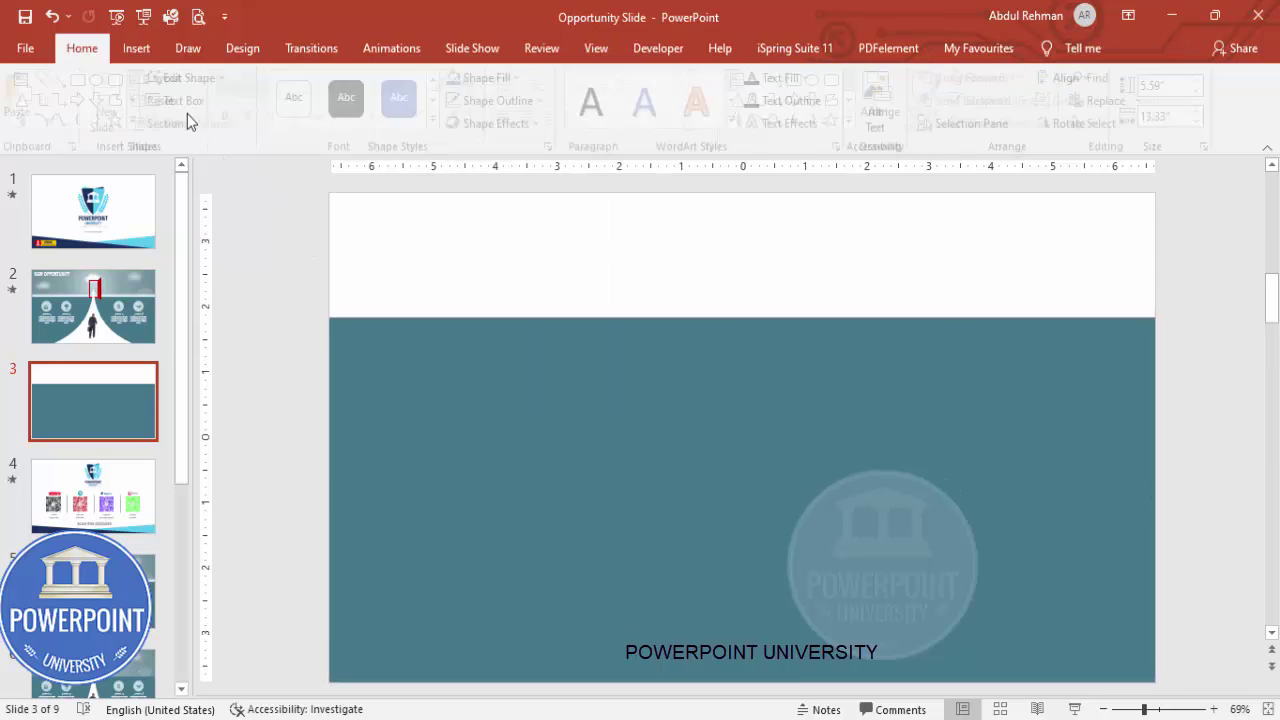
Step: Draw an outline-free pale teal rectangle across the top of the slide
click(136, 48)
click(298, 115)
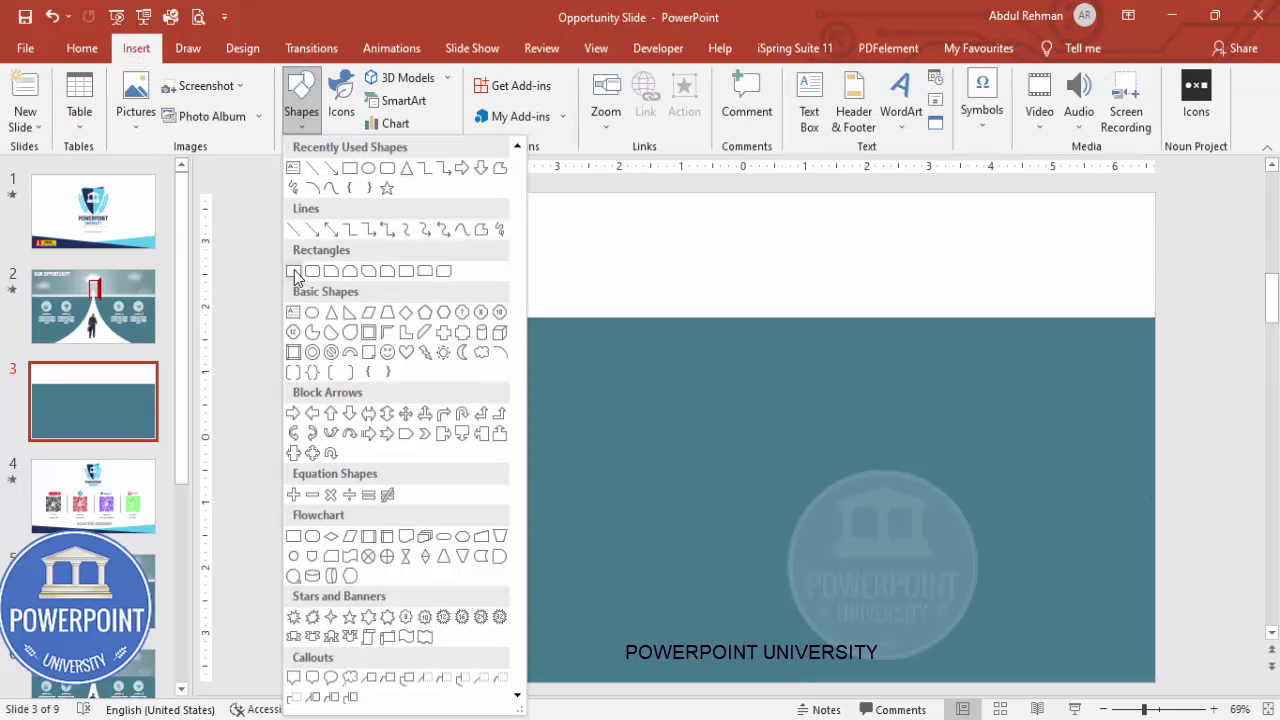
click(293, 271)
drag(334, 189, 1155, 350)
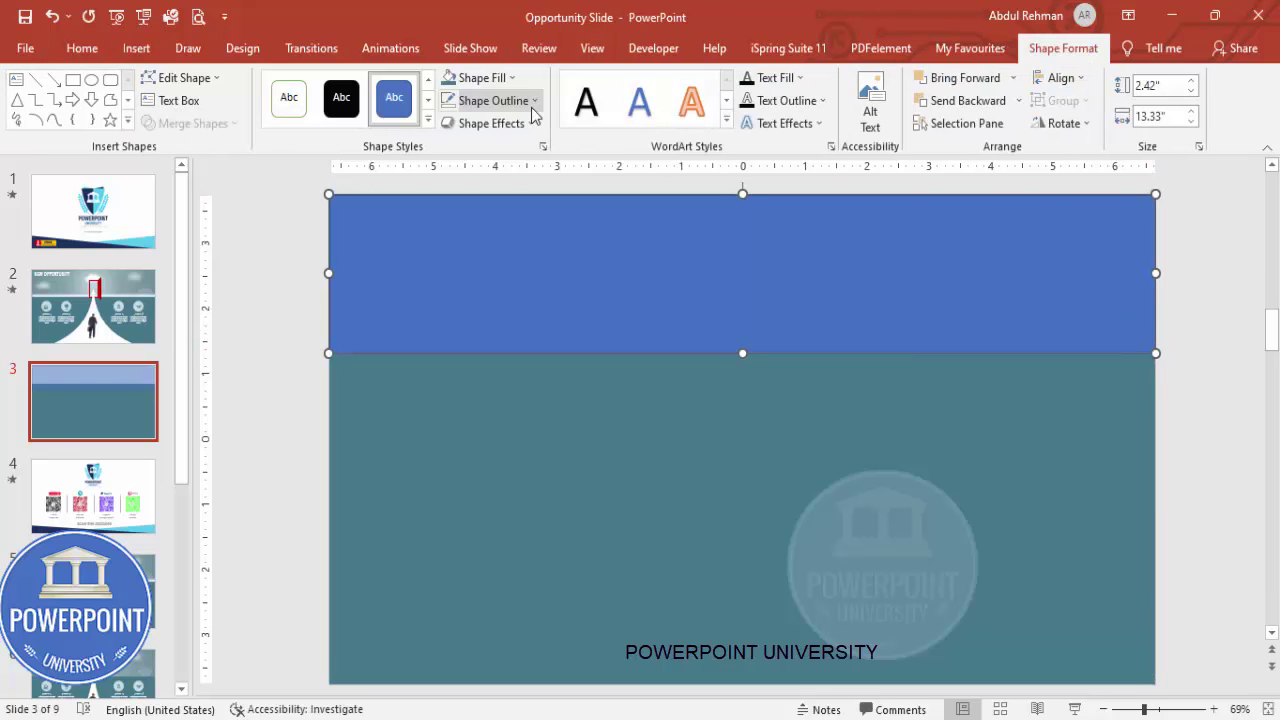
click(527, 103)
click(509, 315)
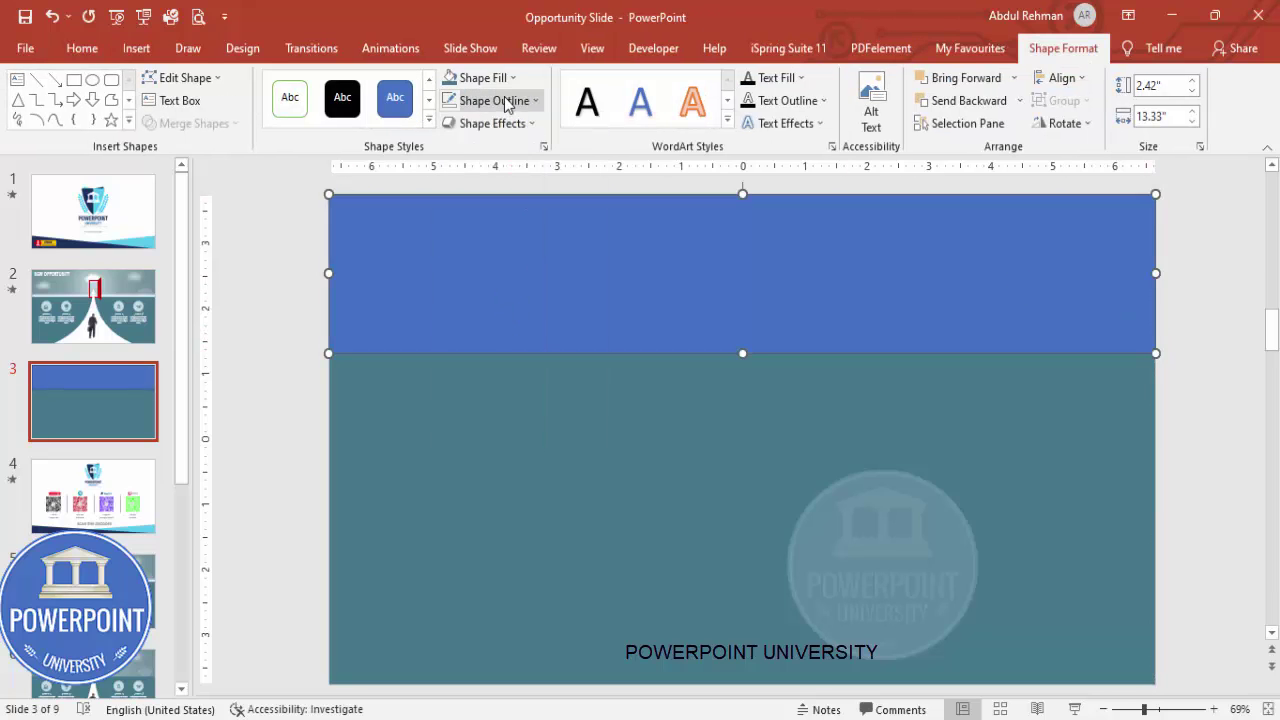
click(483, 77)
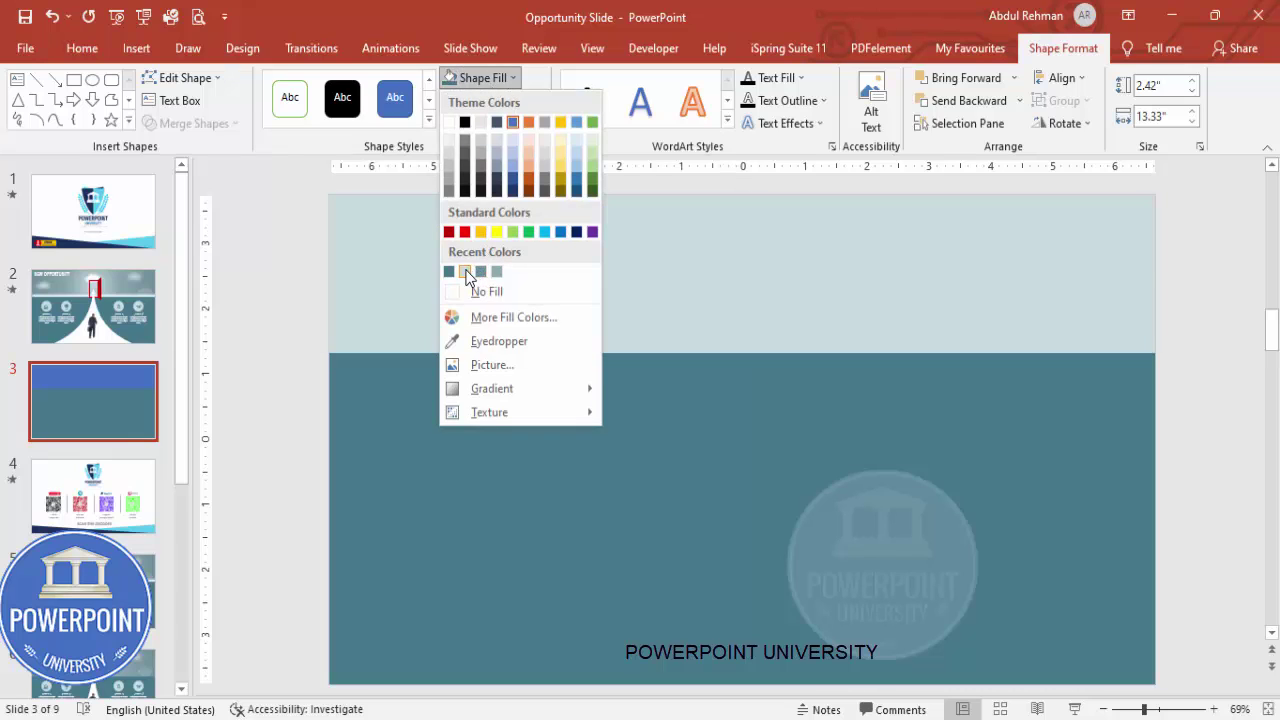
click(466, 272)
Step: Send the pale band behind the dark block and lower the dark block's top edge slightly
click(1019, 100)
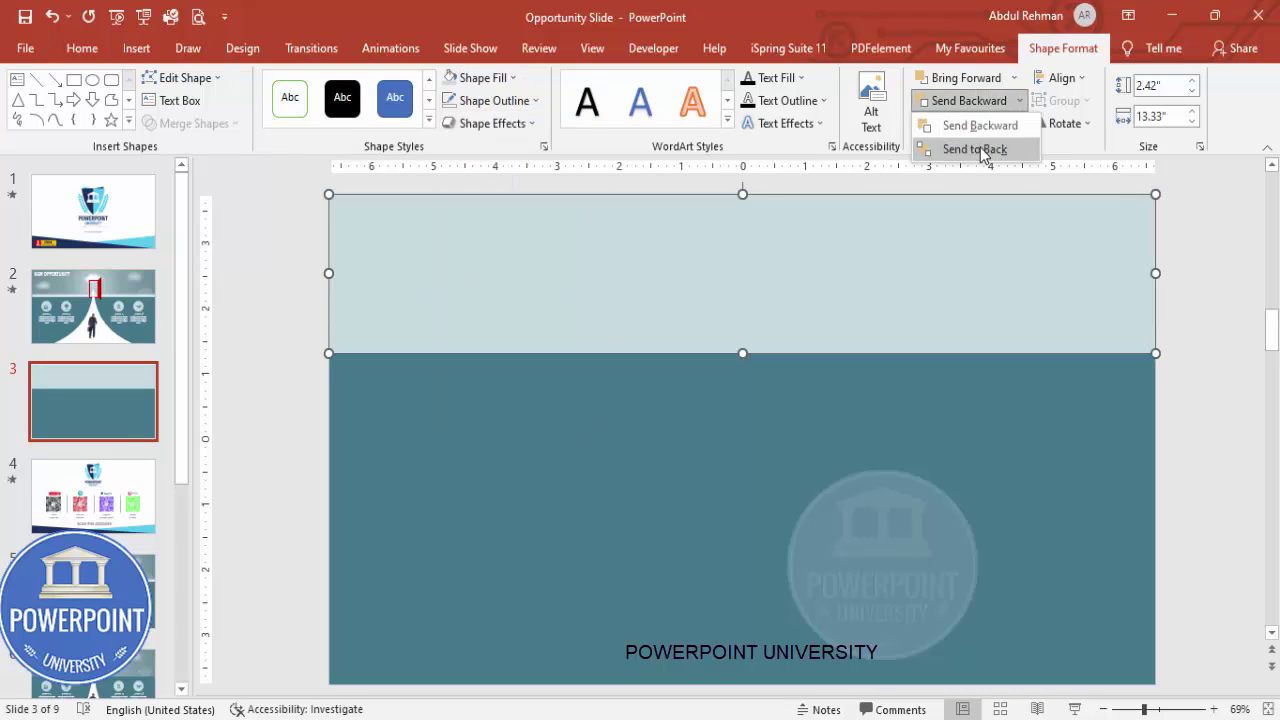
click(975, 149)
click(951, 443)
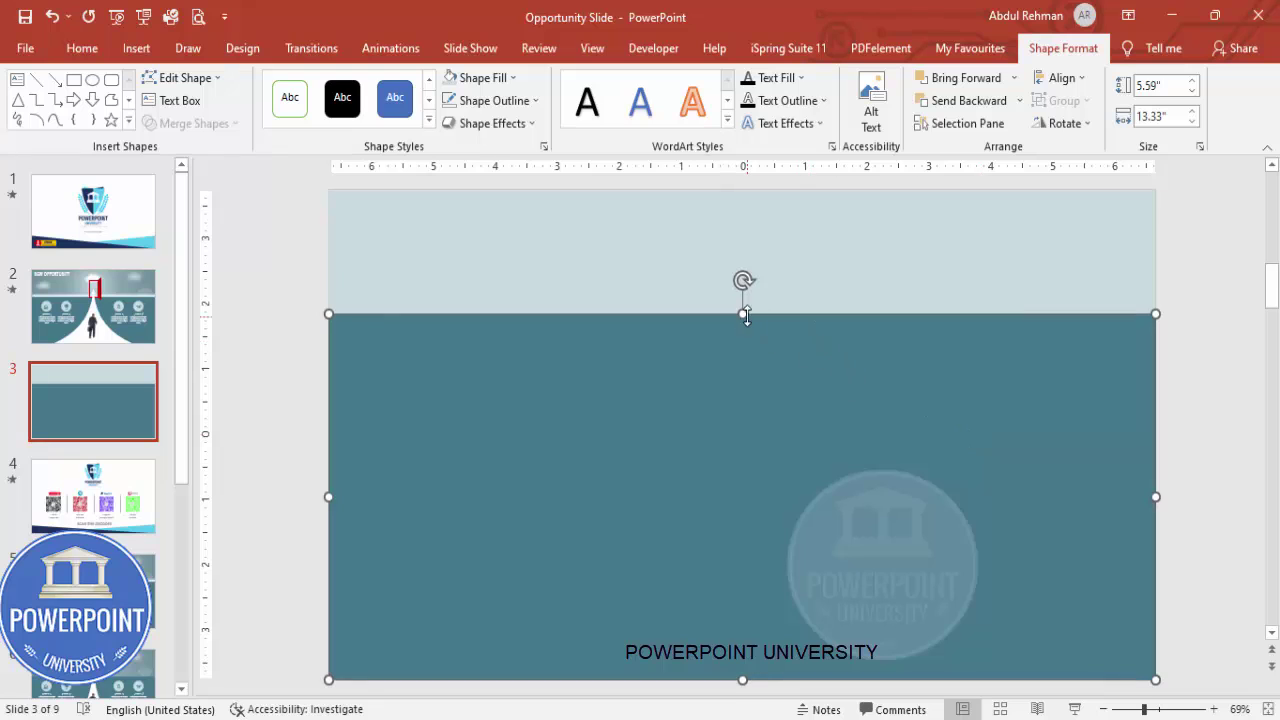
drag(740, 316, 740, 341)
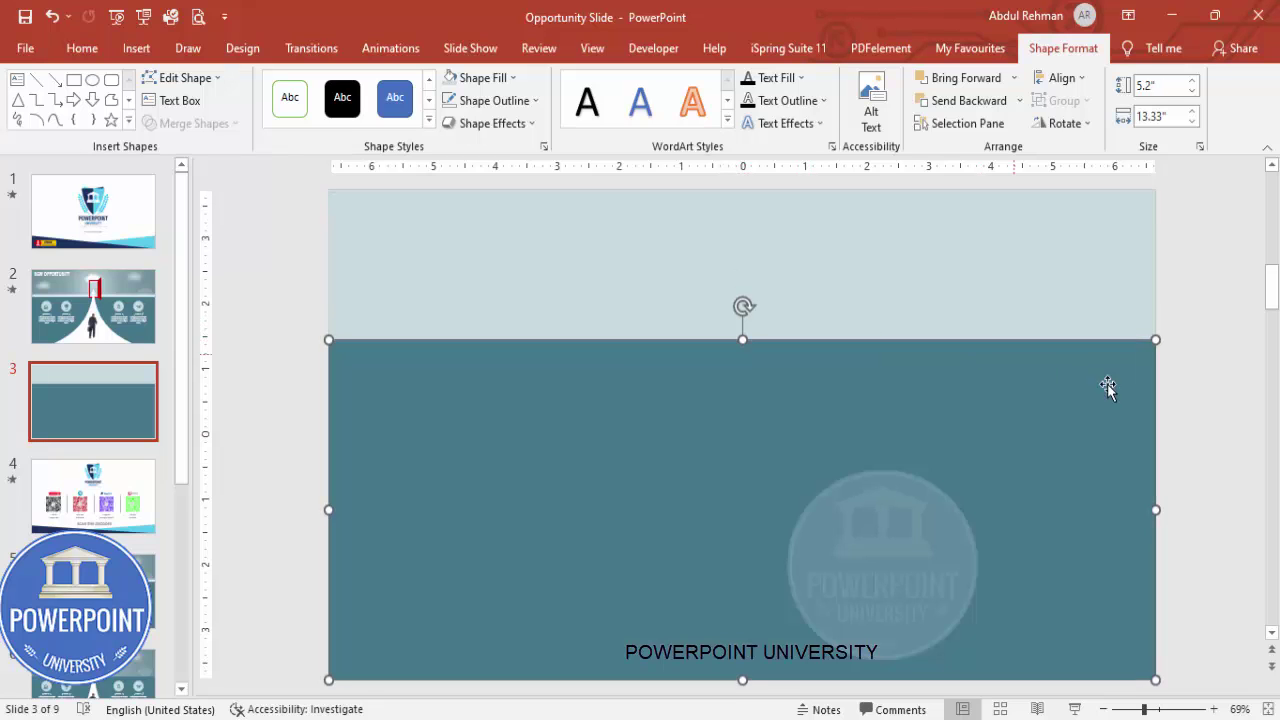
click(1181, 404)
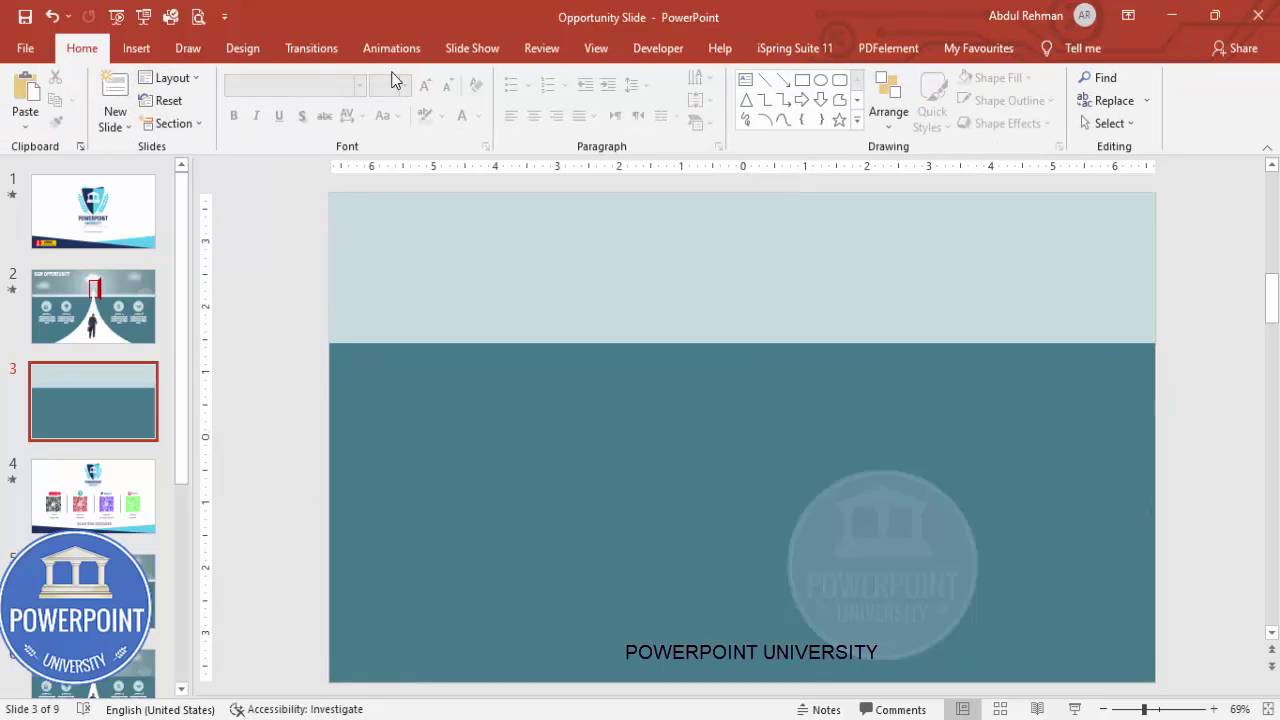
Step: Turn on guides and draw a small upright rectangle above the horizon
click(583, 48)
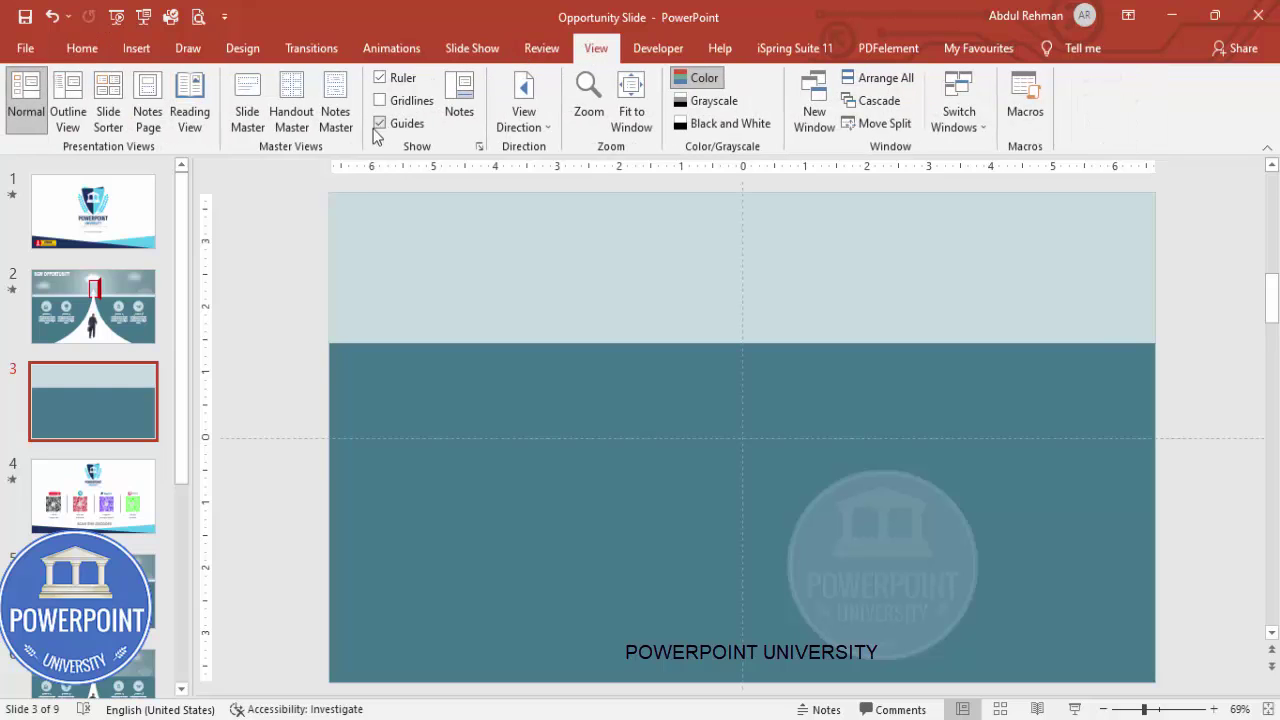
click(140, 47)
click(298, 118)
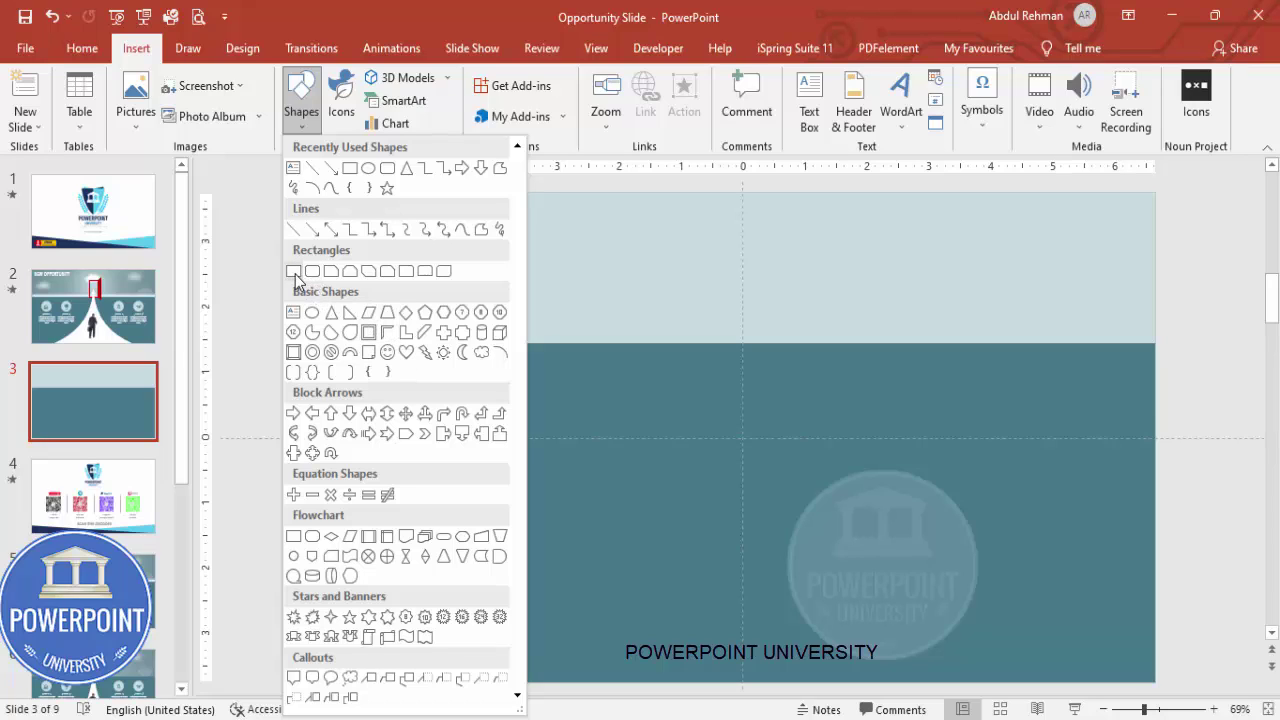
click(295, 275)
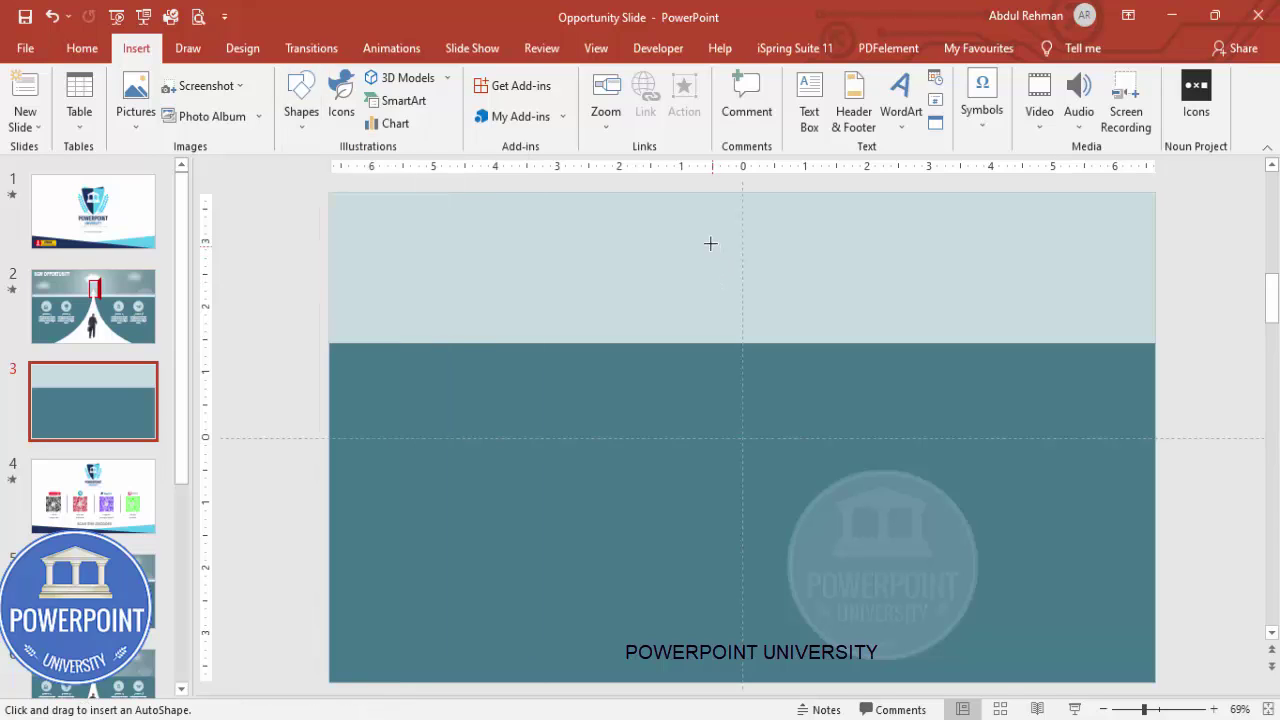
drag(710, 243, 772, 343)
drag(739, 243, 737, 243)
Step: Give the door frame a red 4½ pt outline and no fill
click(505, 101)
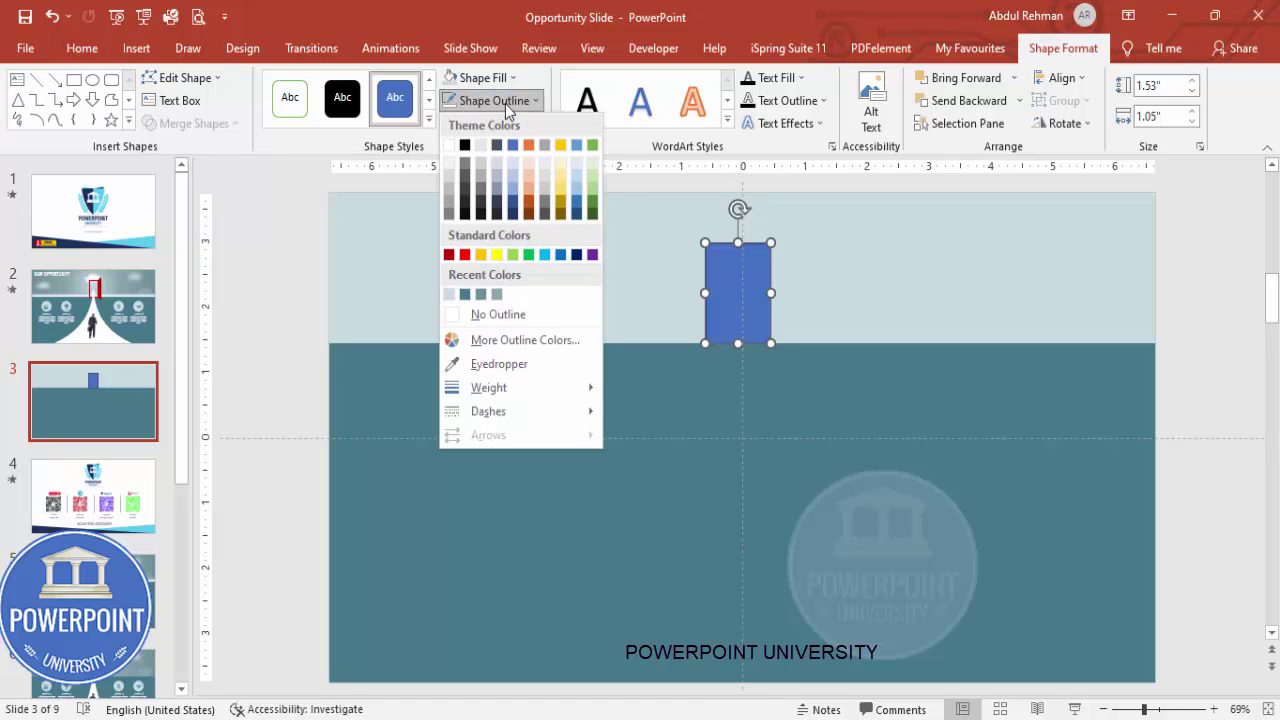
click(464, 254)
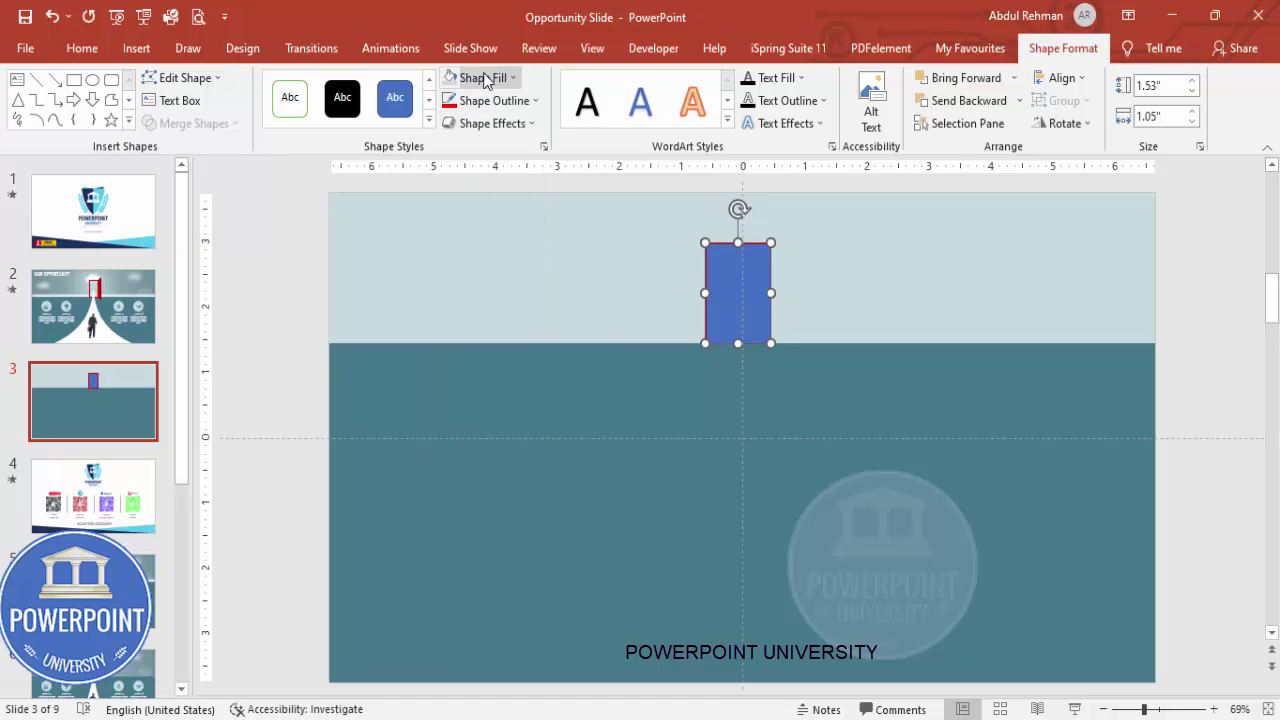
click(480, 78)
click(486, 291)
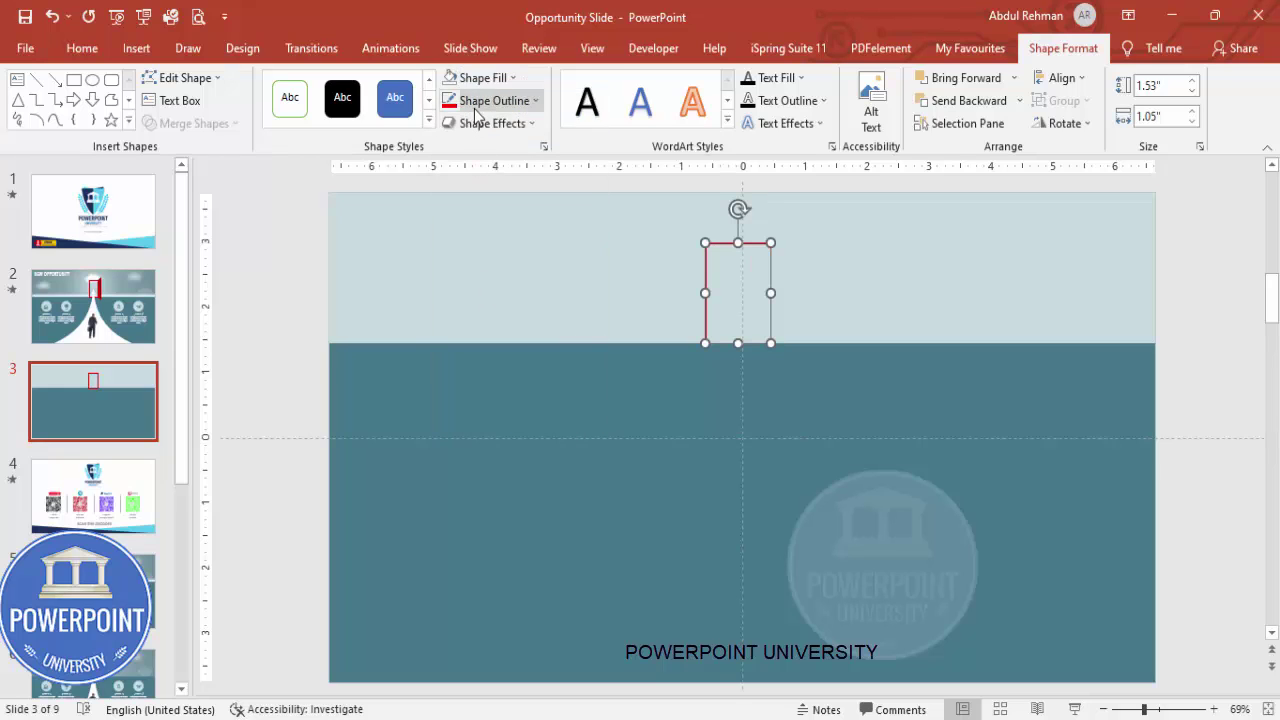
click(472, 101)
mouse_move(500, 388)
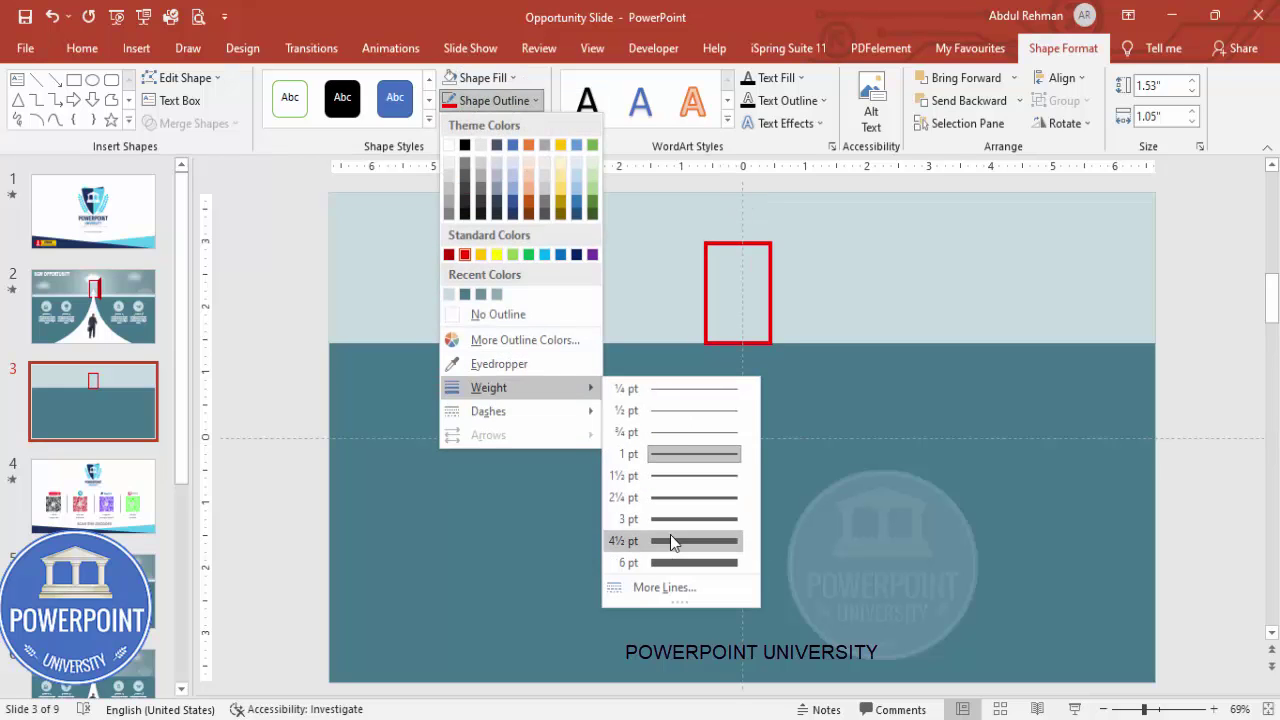
click(670, 534)
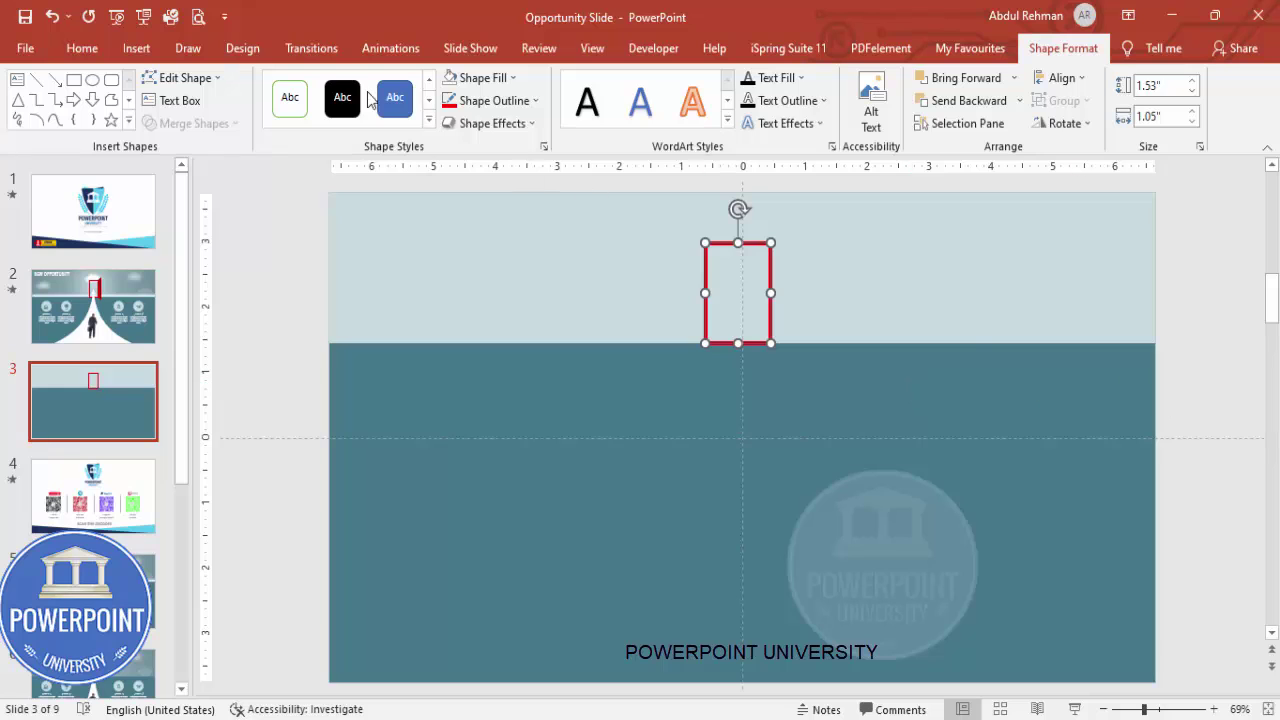
click(136, 48)
Step: Draw a trapezoid right of the frame and rotate it 90° left
click(305, 127)
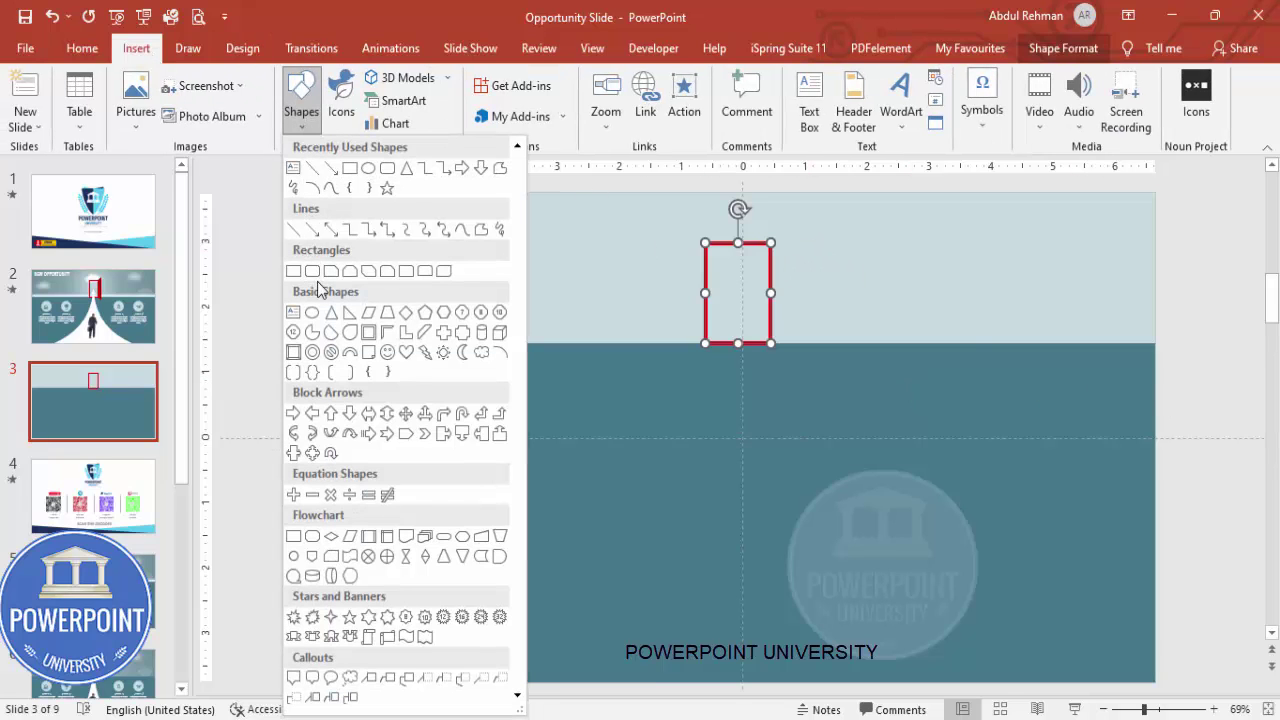
click(390, 318)
mouse_move(795, 249)
mouse_down()
mouse_move(849, 283)
mouse_move(911, 294)
mouse_up()
click(1064, 123)
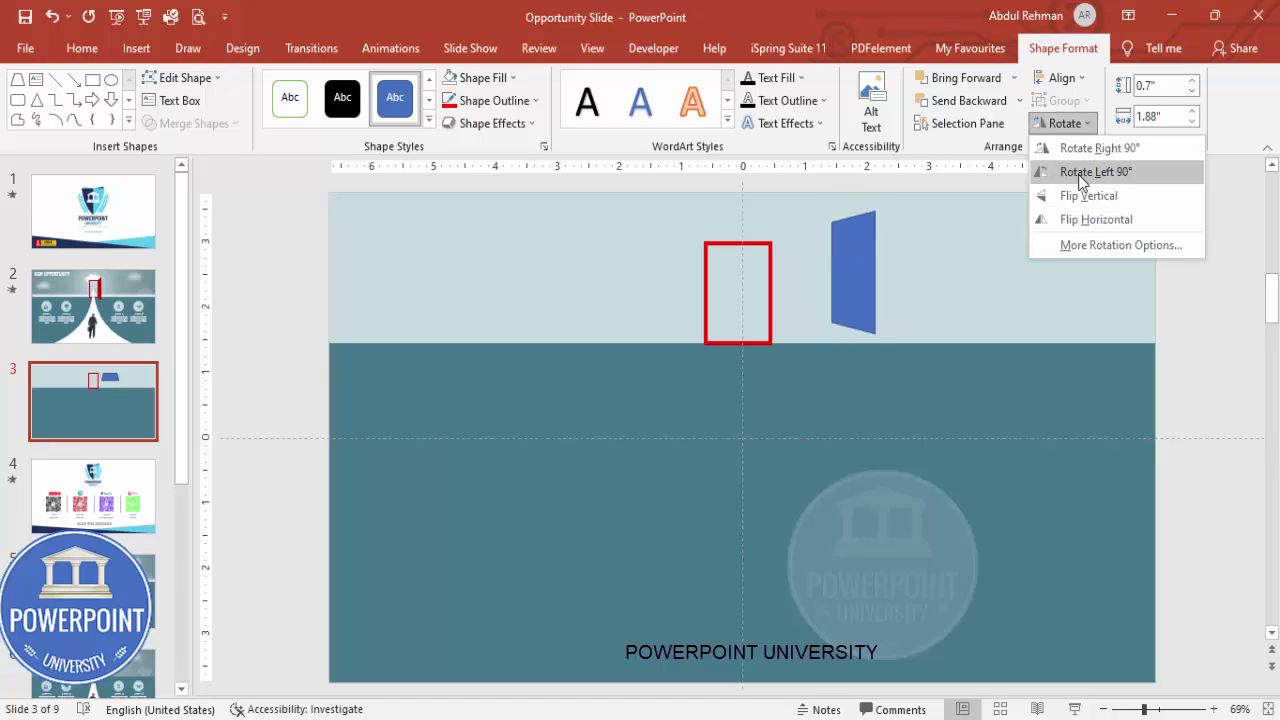
click(1080, 176)
Step: Fill the trapezoid dark red with no outline and slant it against the frame like an open door
click(511, 100)
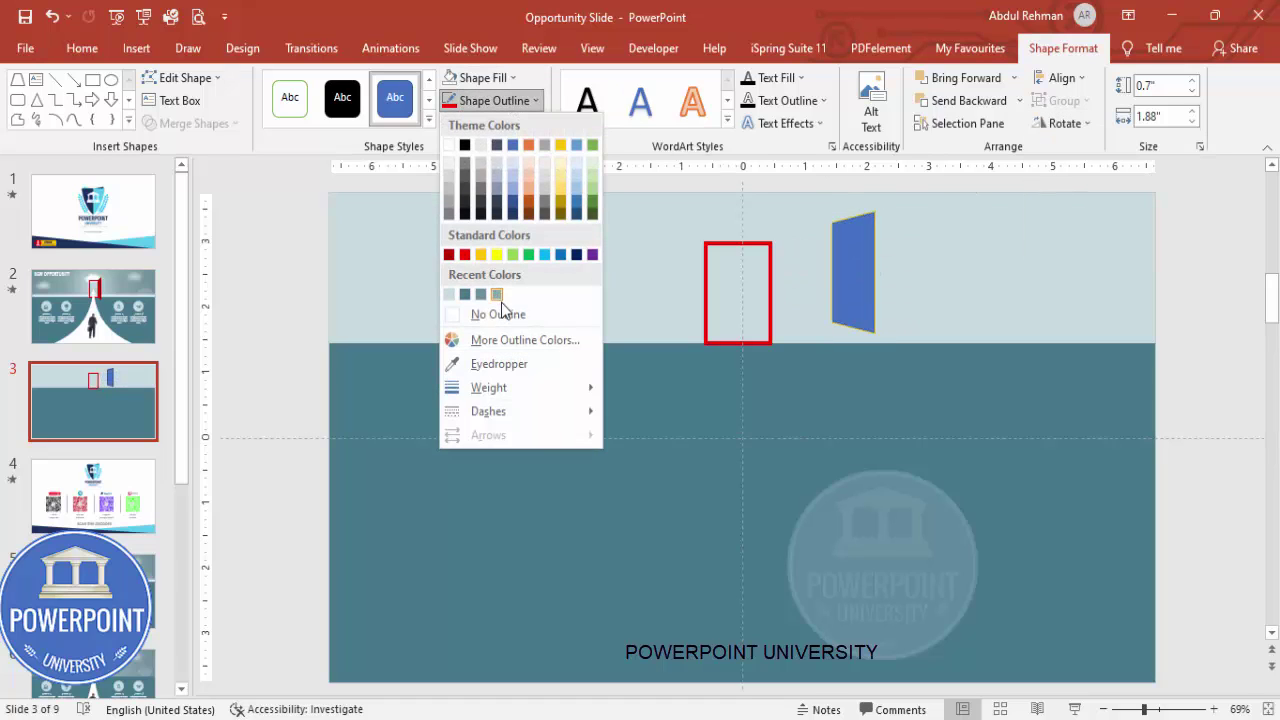
click(502, 310)
click(480, 77)
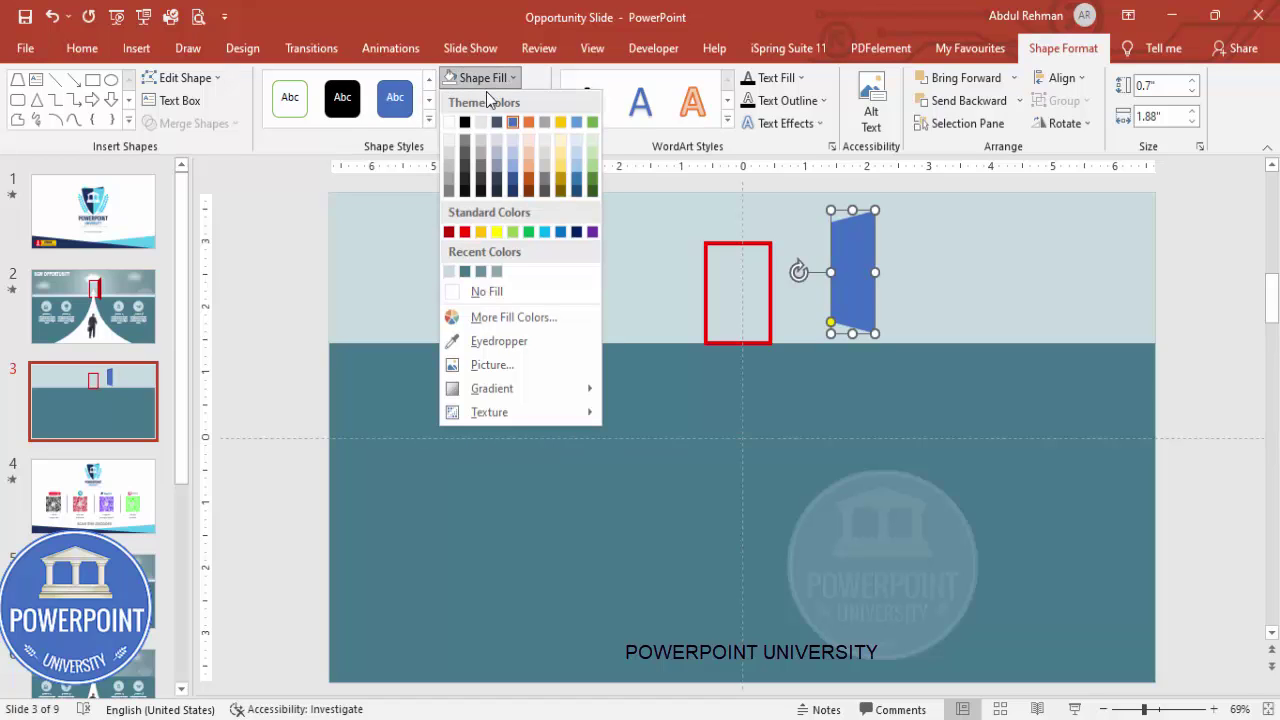
click(448, 231)
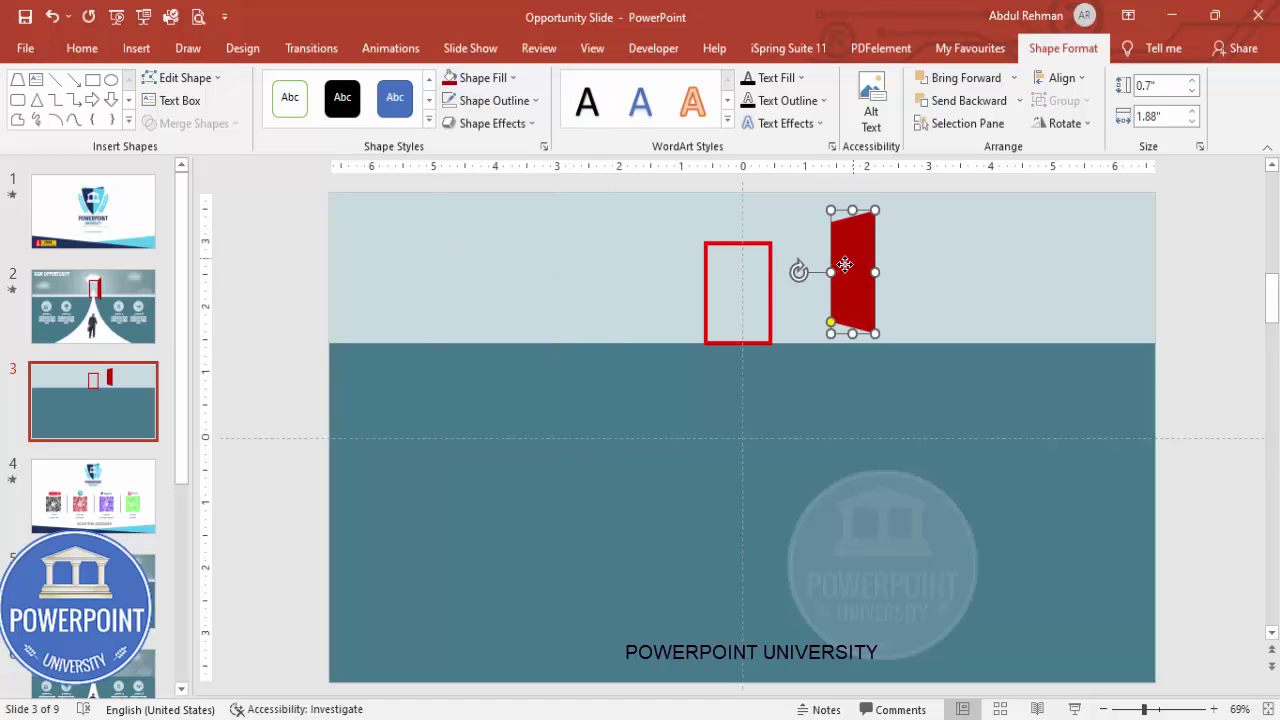
drag(845, 264, 807, 294)
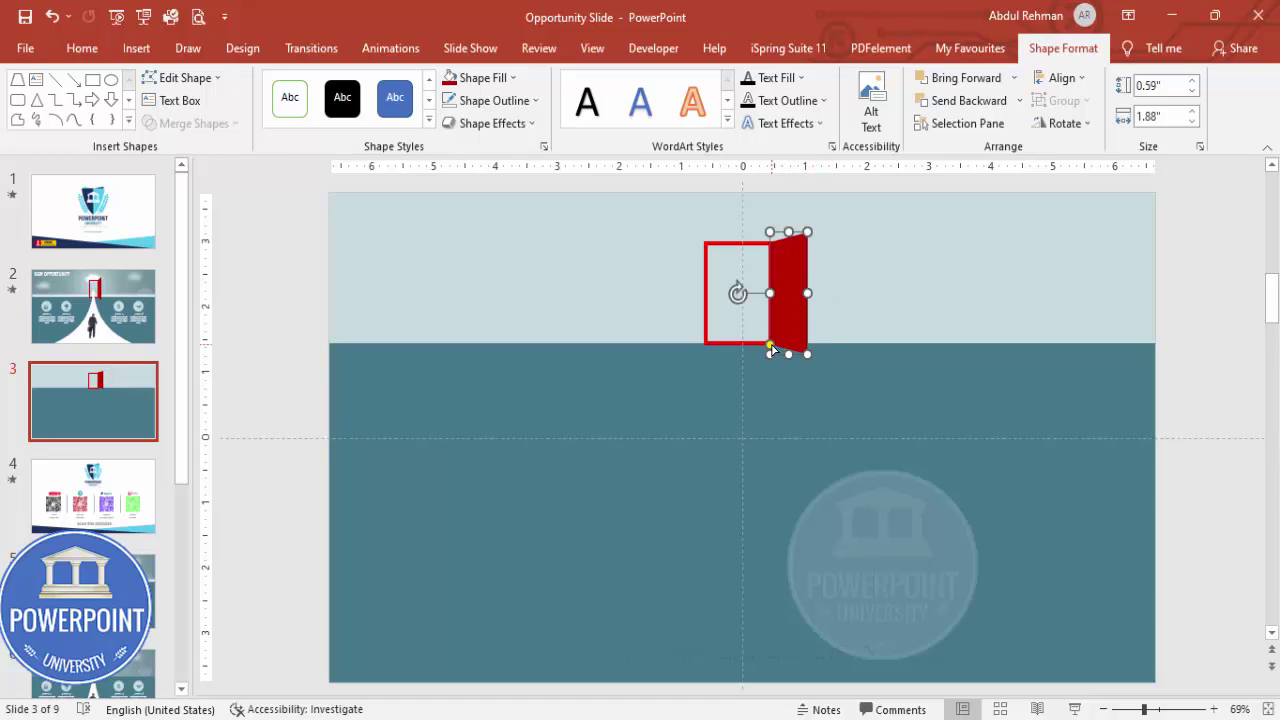
drag(770, 347, 770, 344)
click(1192, 329)
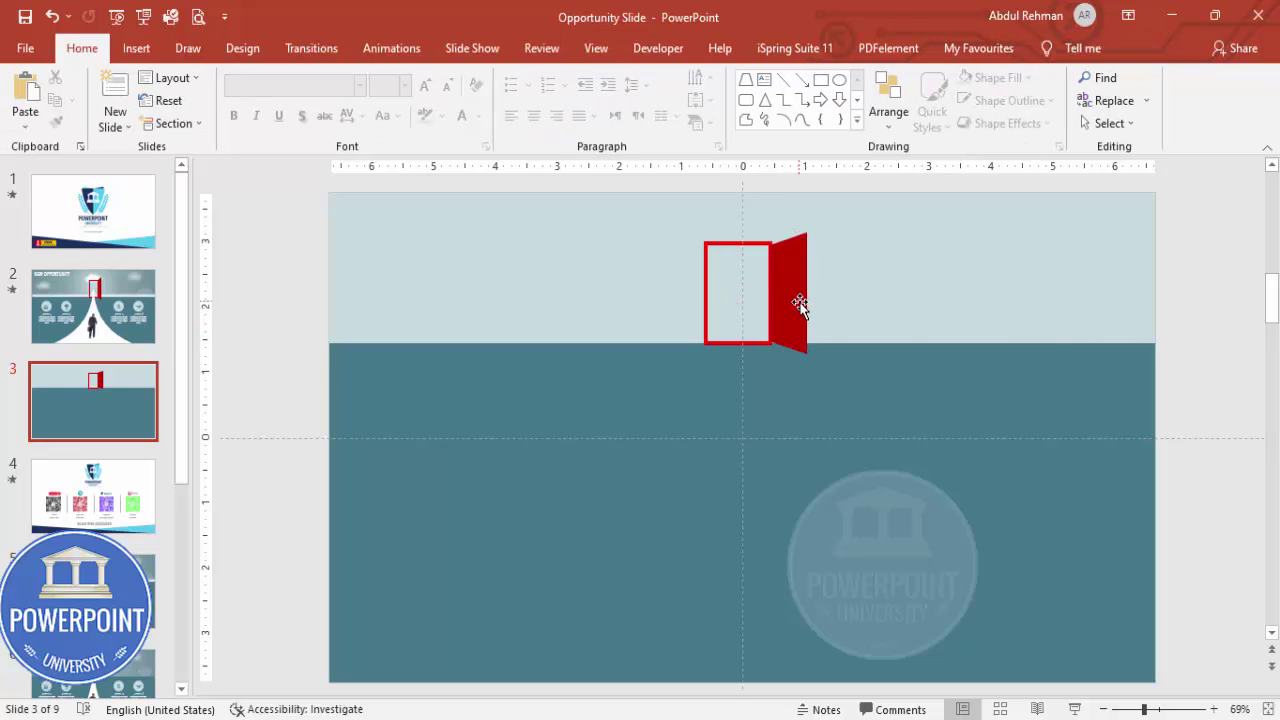
click(137, 48)
Step: Draw a new trapezoid below the doorway and widen it to both sides
click(301, 110)
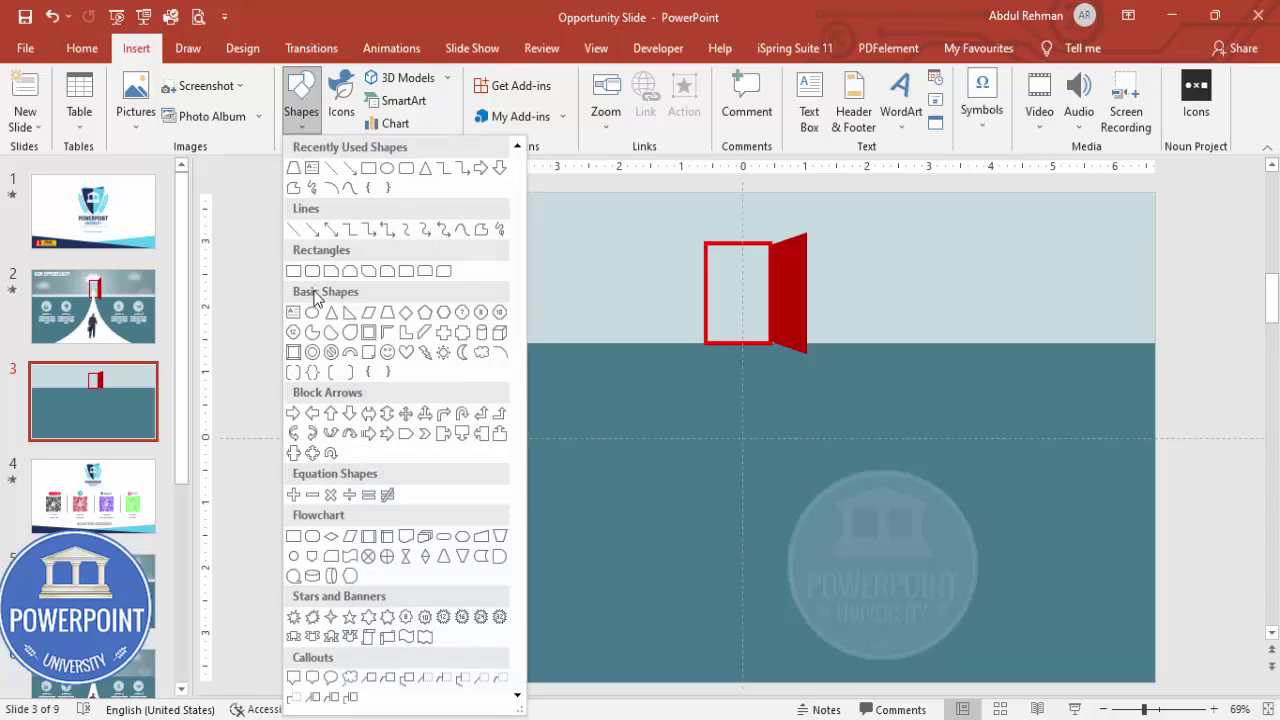
click(387, 313)
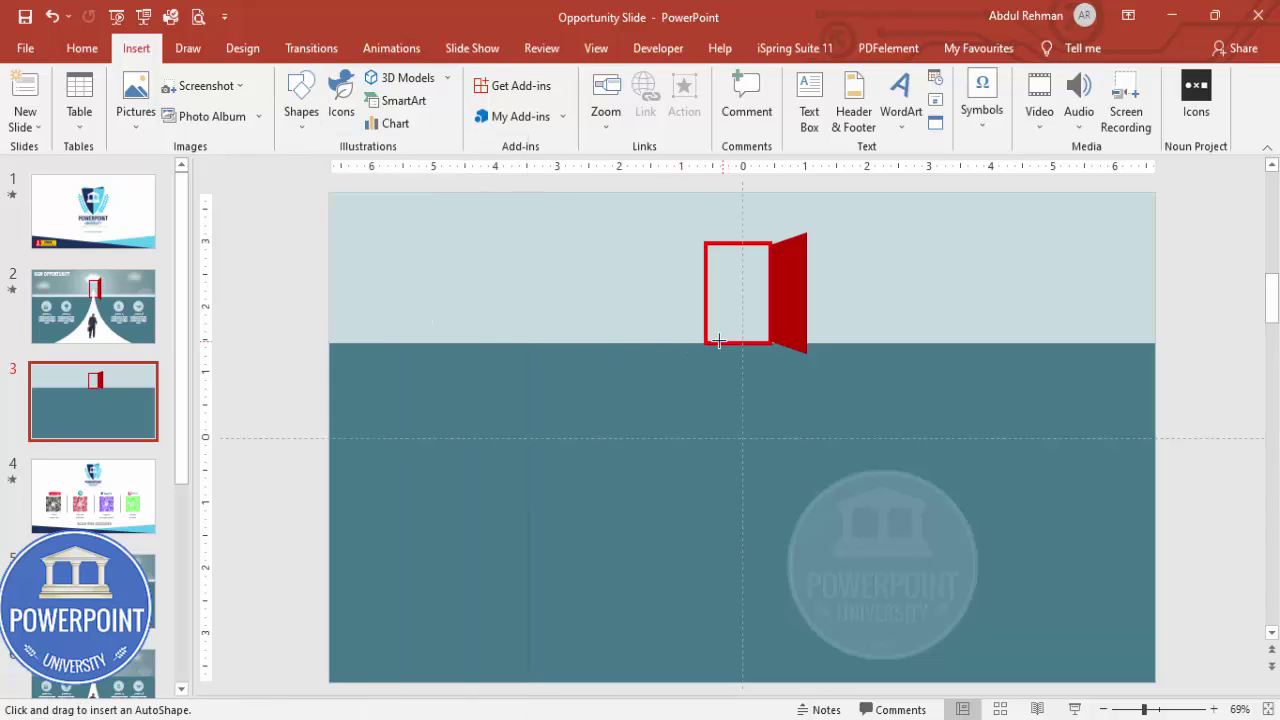
drag(990, 681, 990, 681)
drag(925, 584, 787, 549)
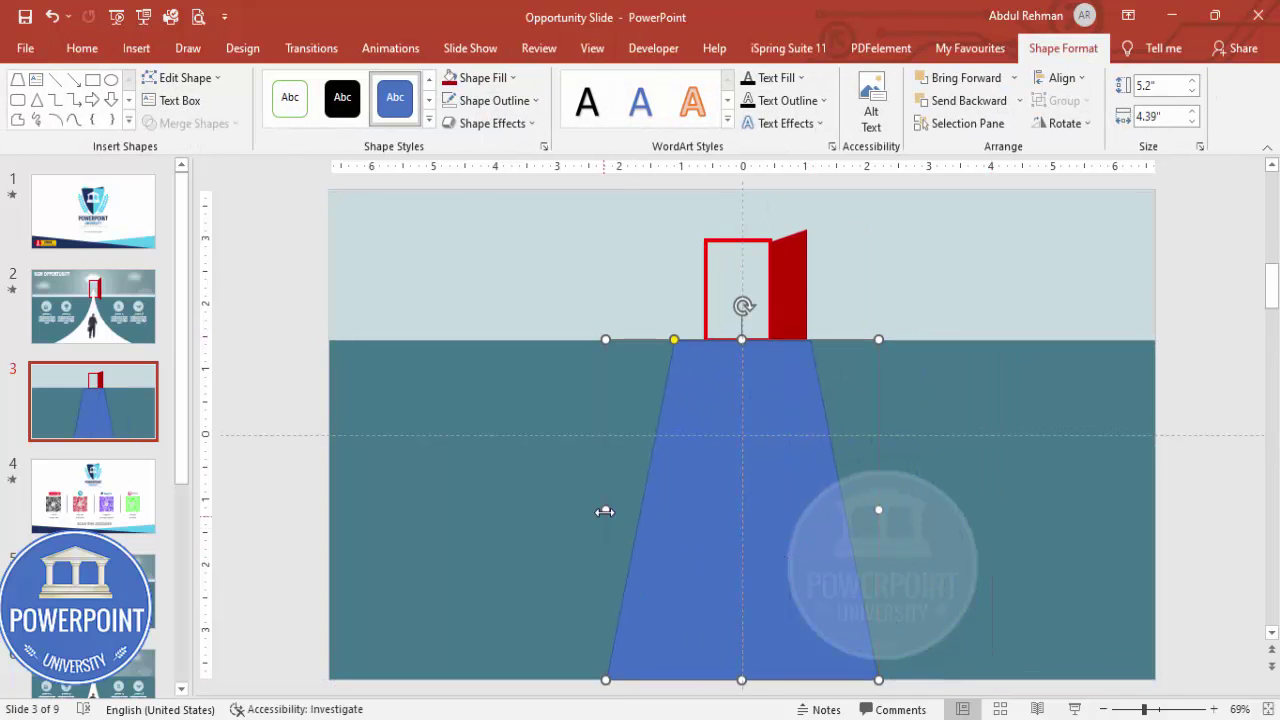
drag(605, 511, 520, 505)
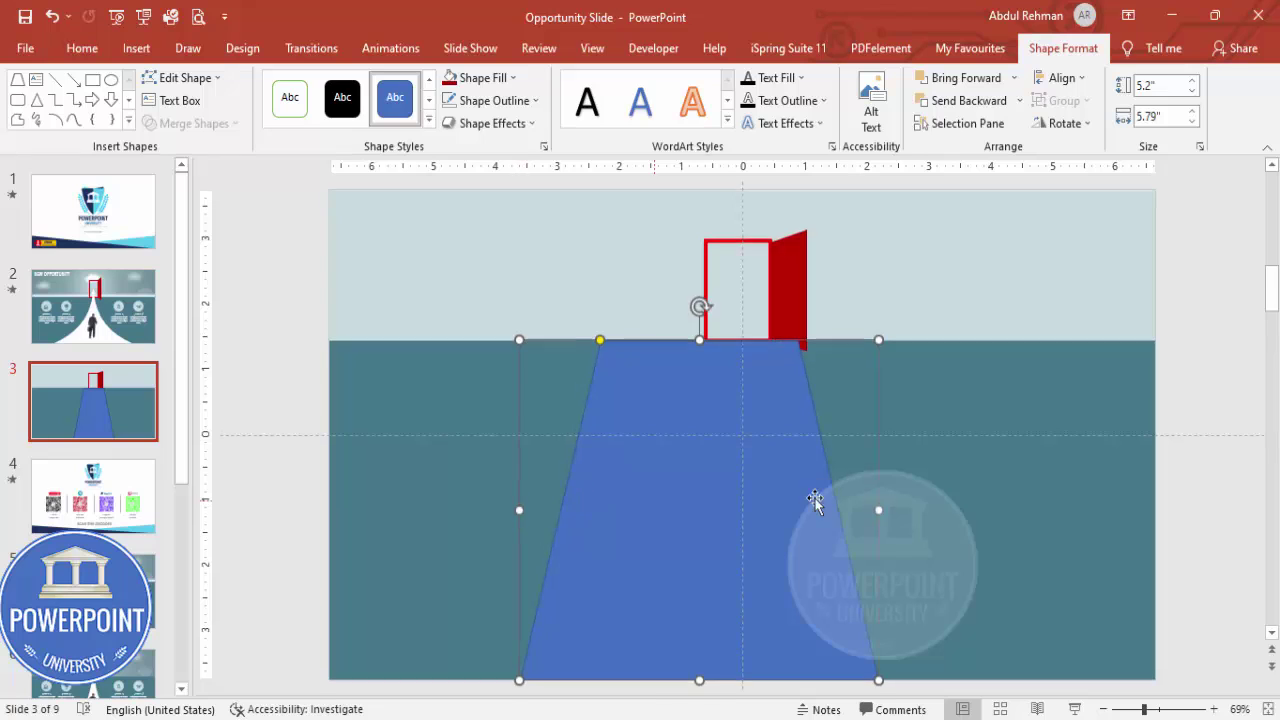
drag(877, 509, 976, 517)
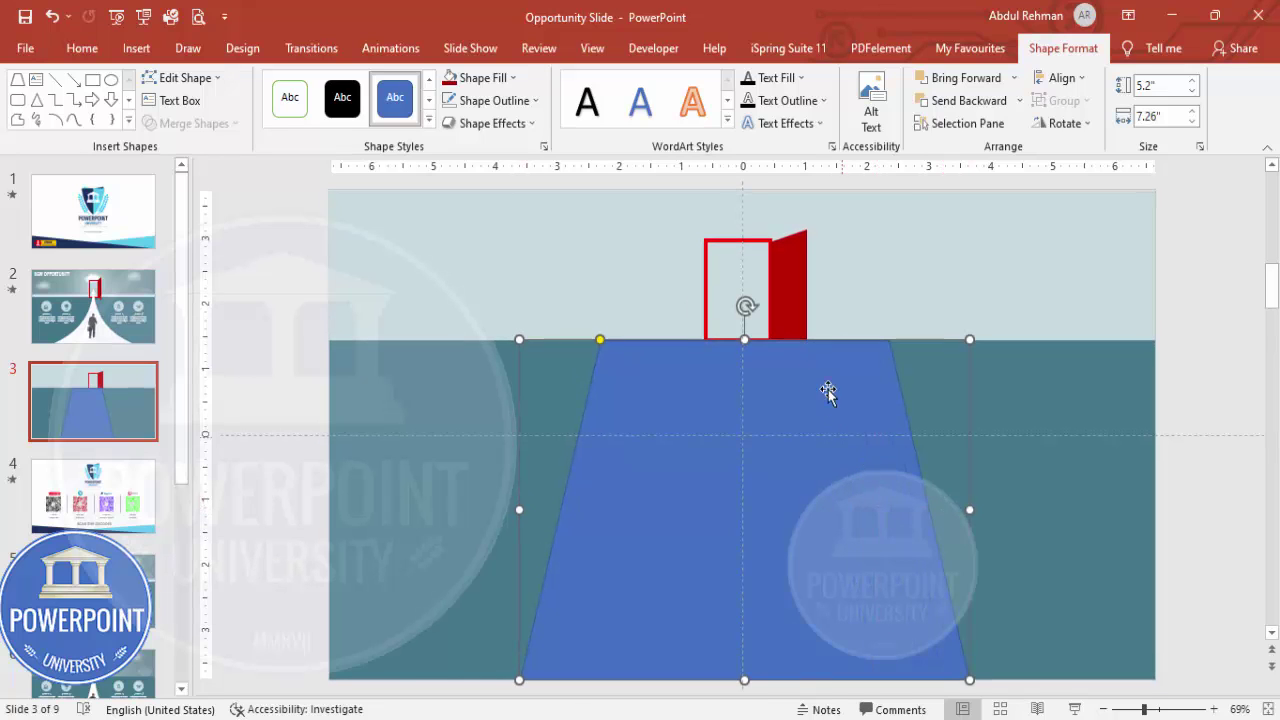
drag(786, 651, 786, 651)
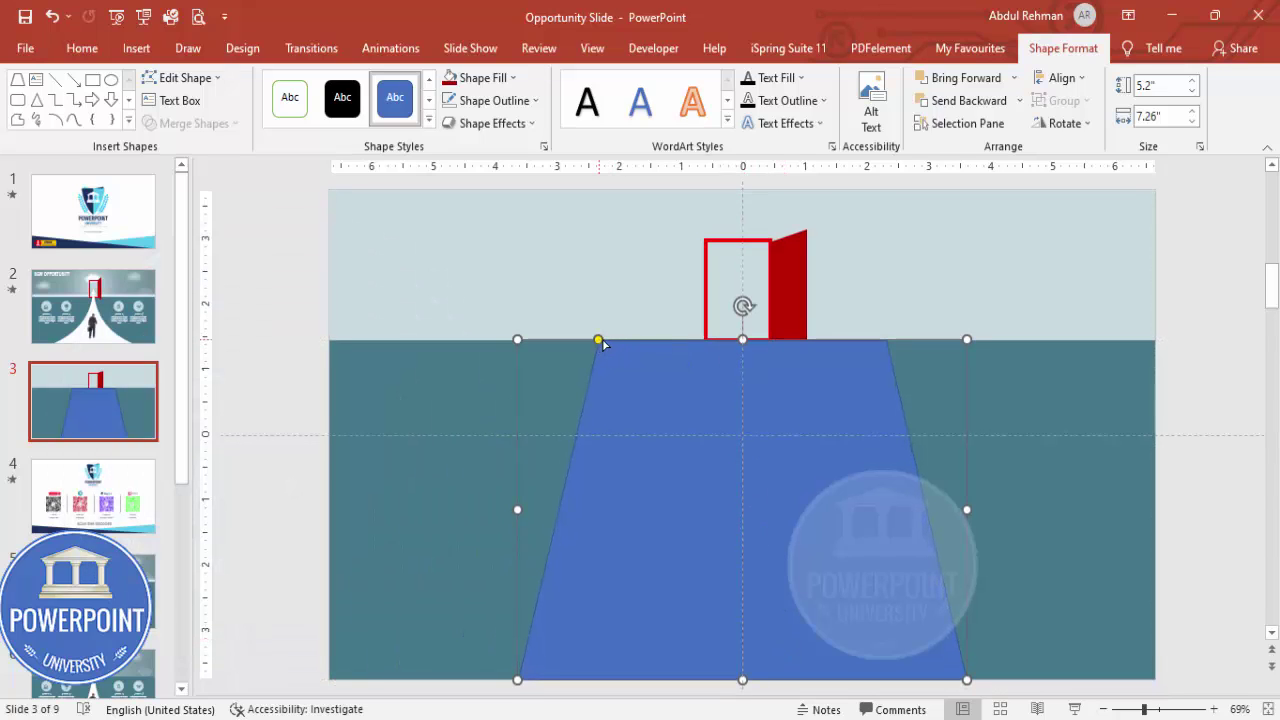
Step: Taper the trapezoid's top to a point under the door and make it solid white without outline
drag(598, 340, 648, 353)
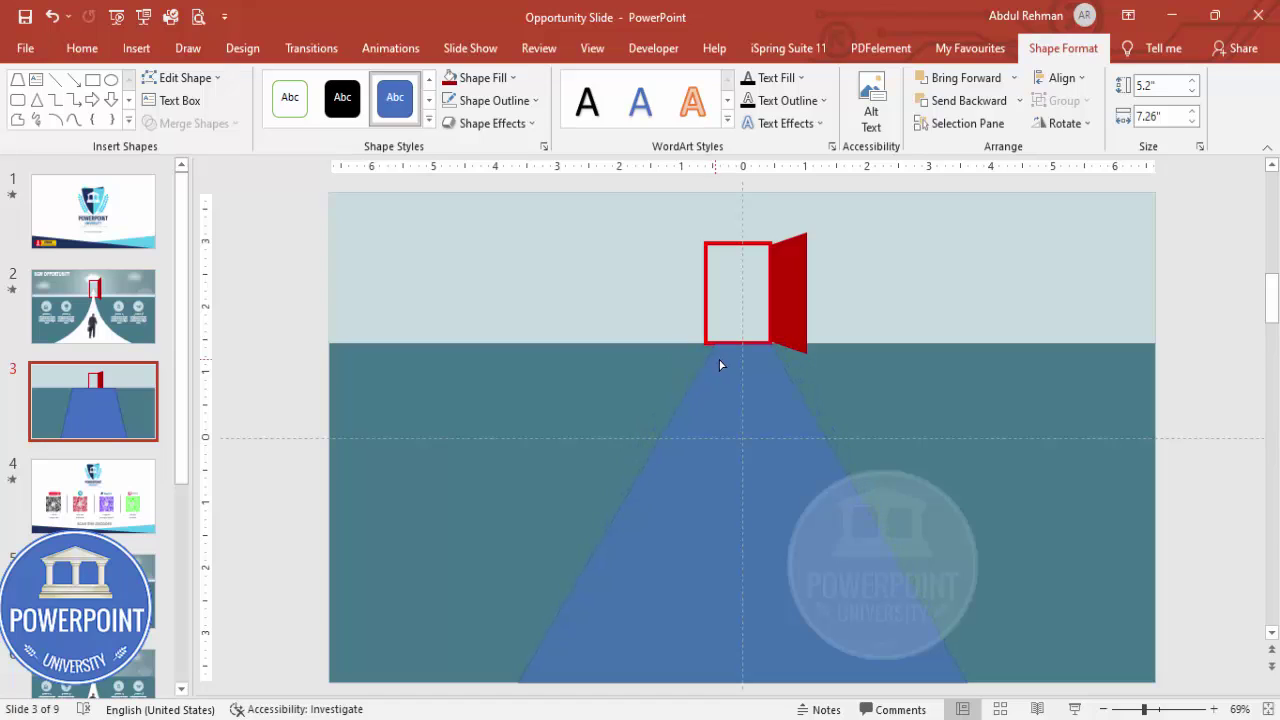
drag(722, 365, 729, 311)
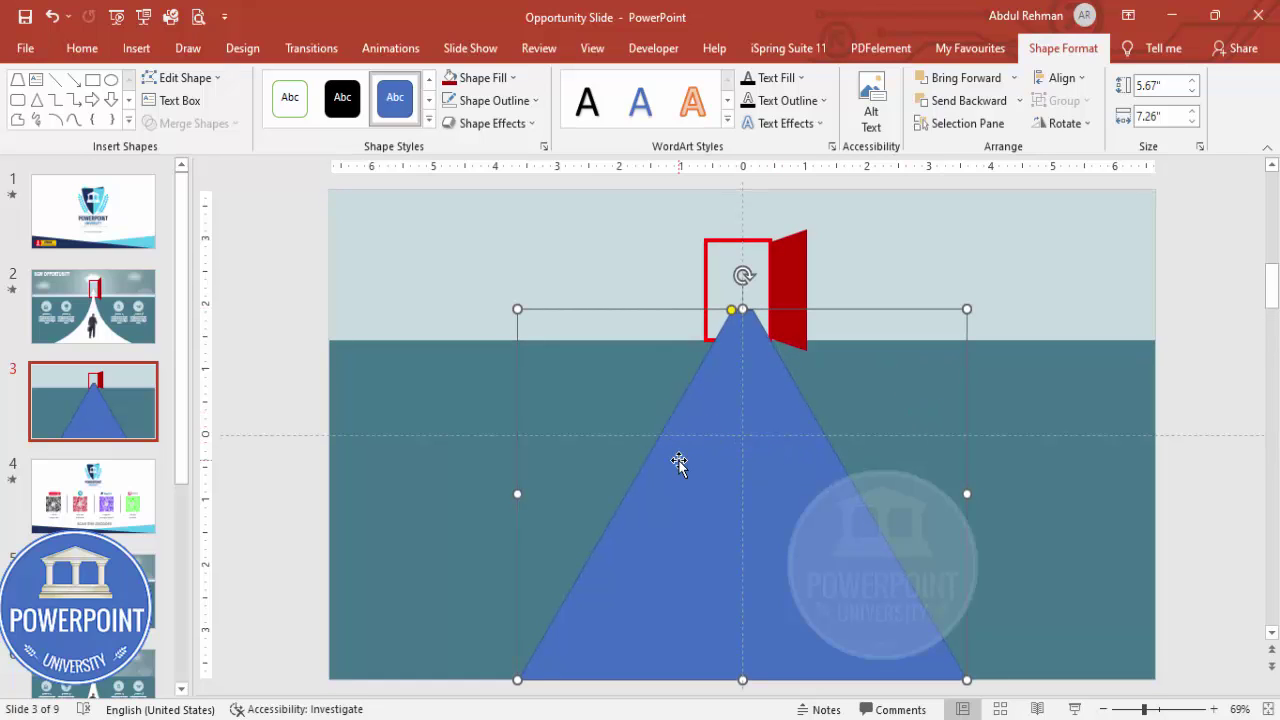
click(518, 100)
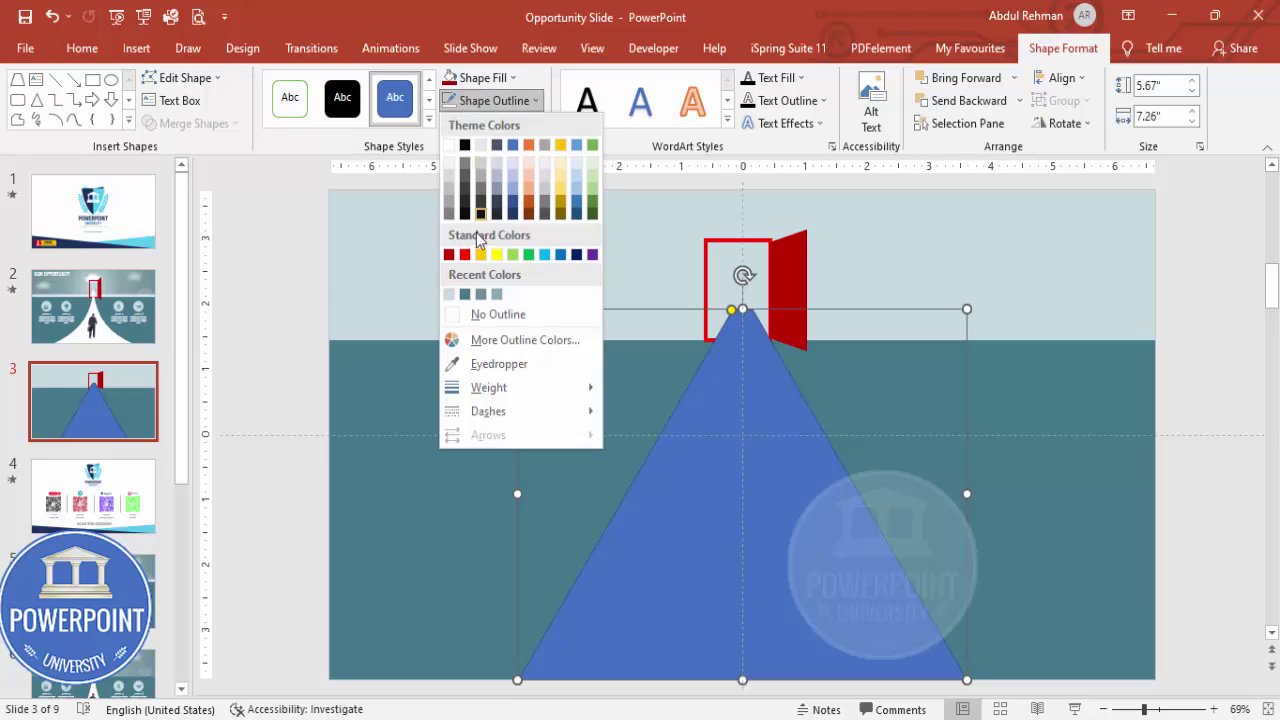
click(511, 316)
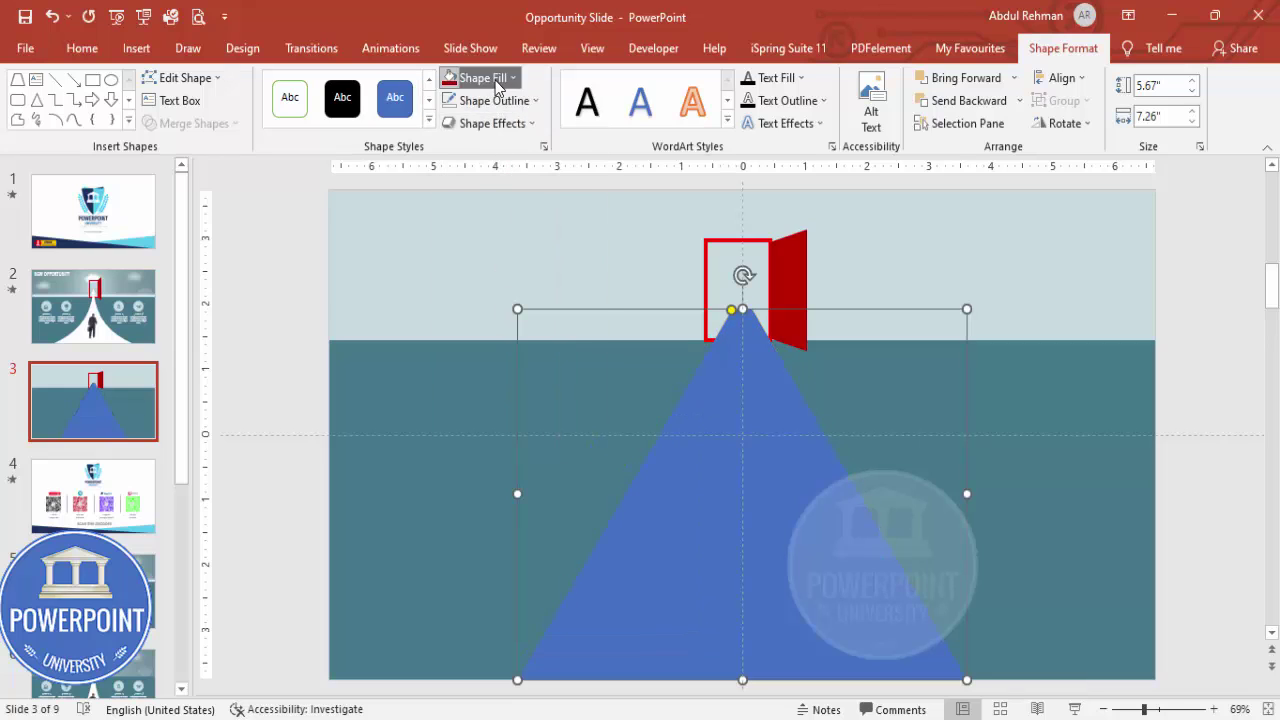
click(478, 78)
click(448, 122)
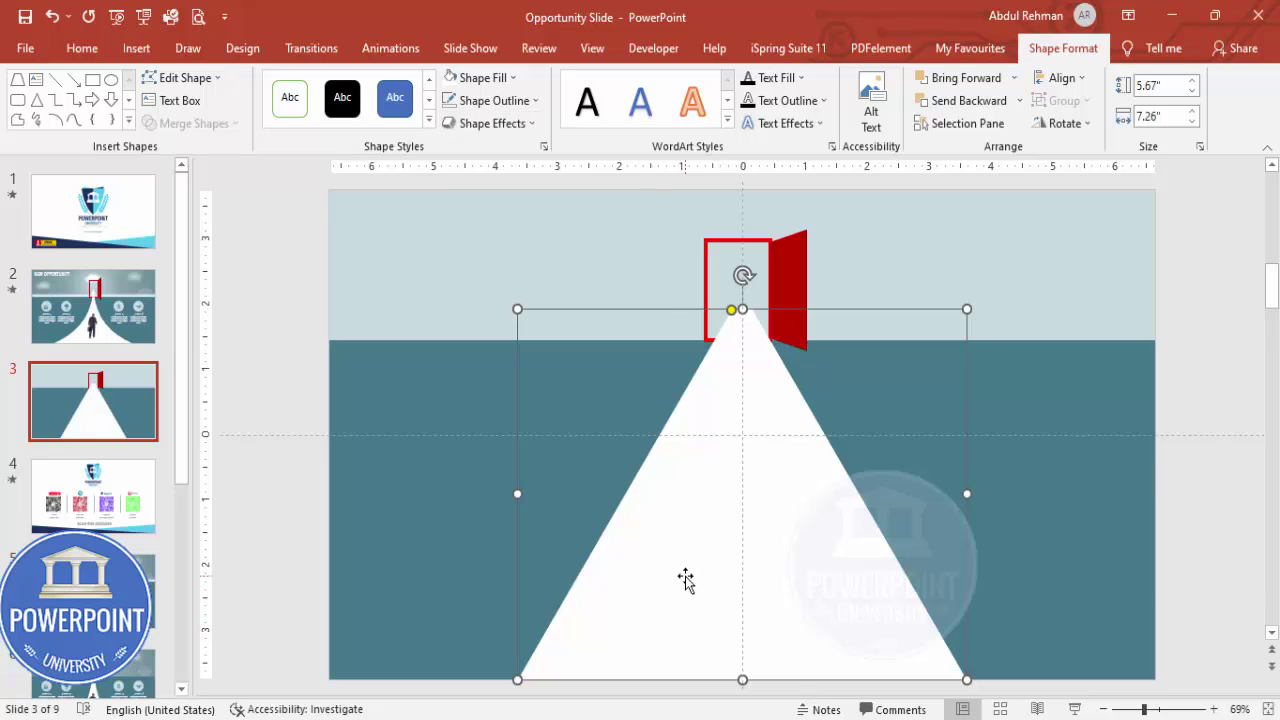
Step: With Edit Points, curve the white shape's left edge inward toward the door and stretch its base left
right_click(685, 576)
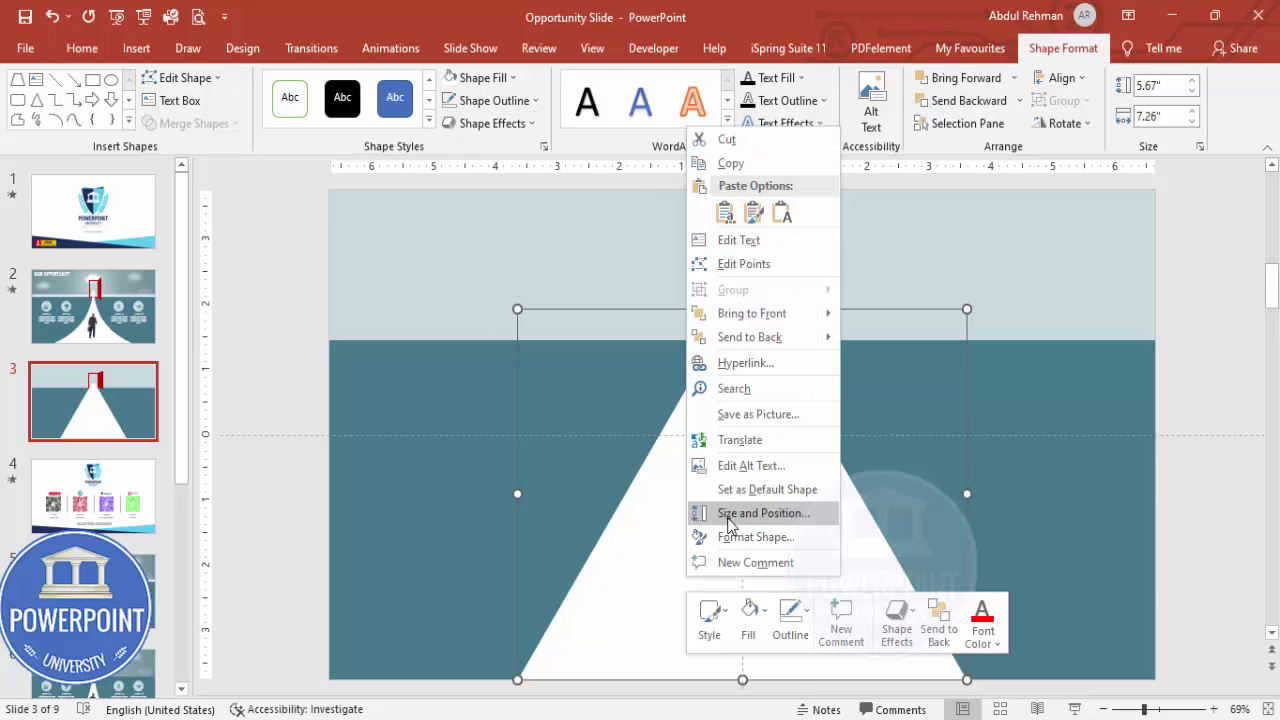
click(745, 263)
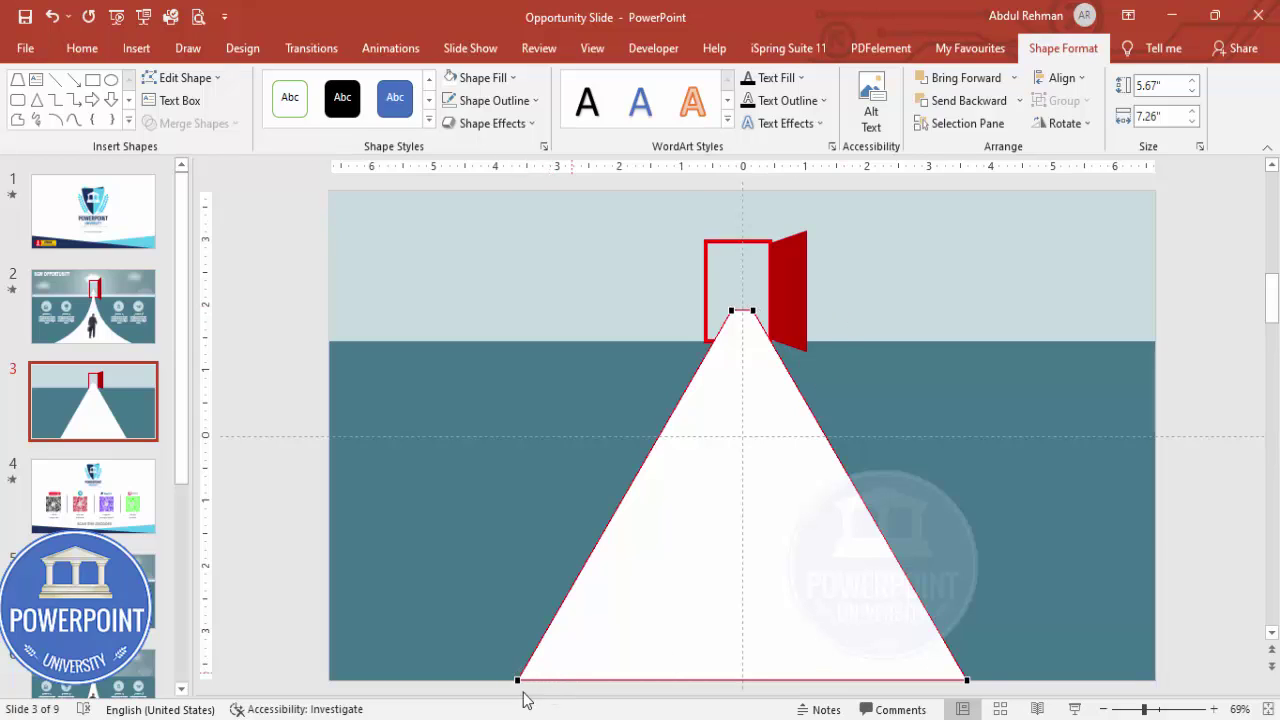
click(517, 679)
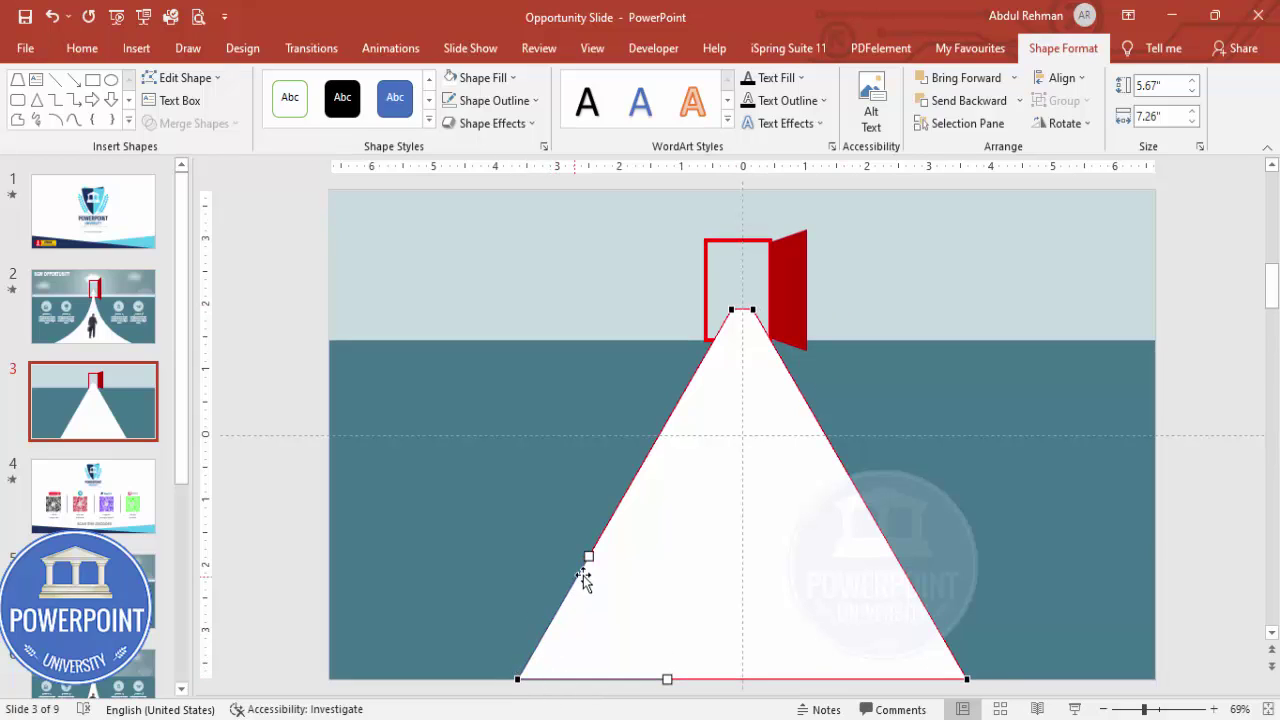
drag(589, 556, 646, 577)
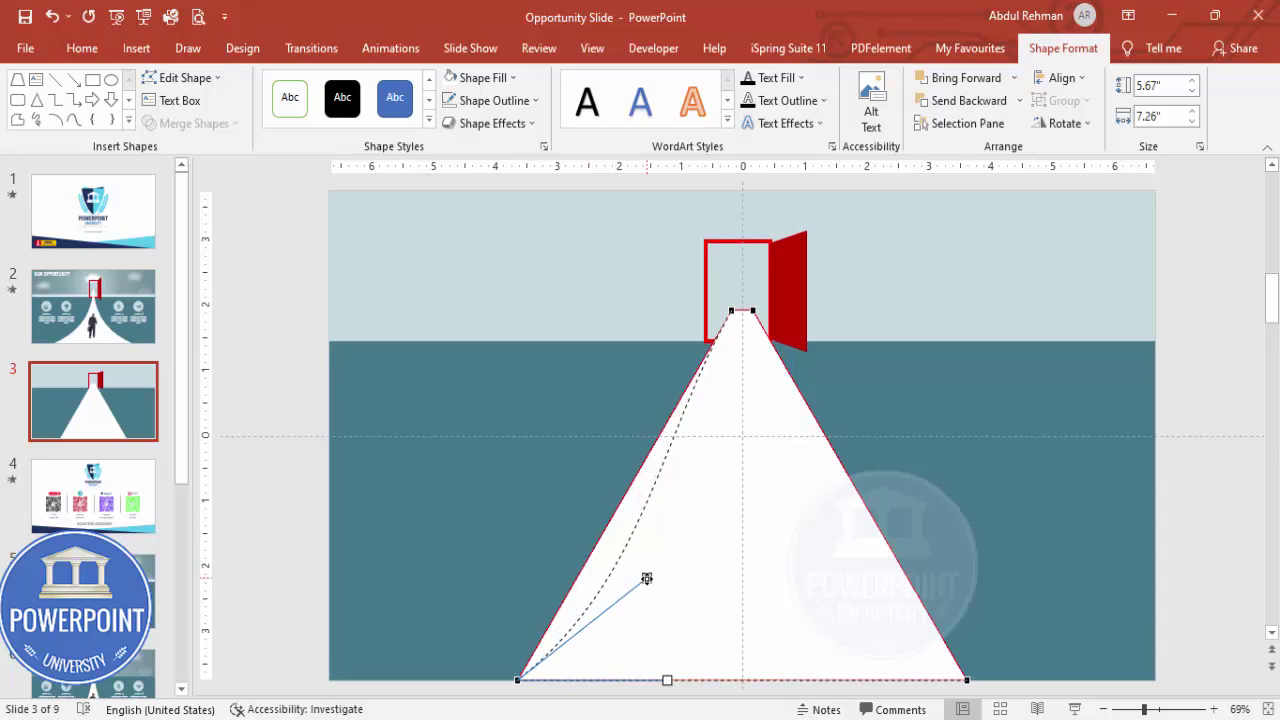
click(731, 310)
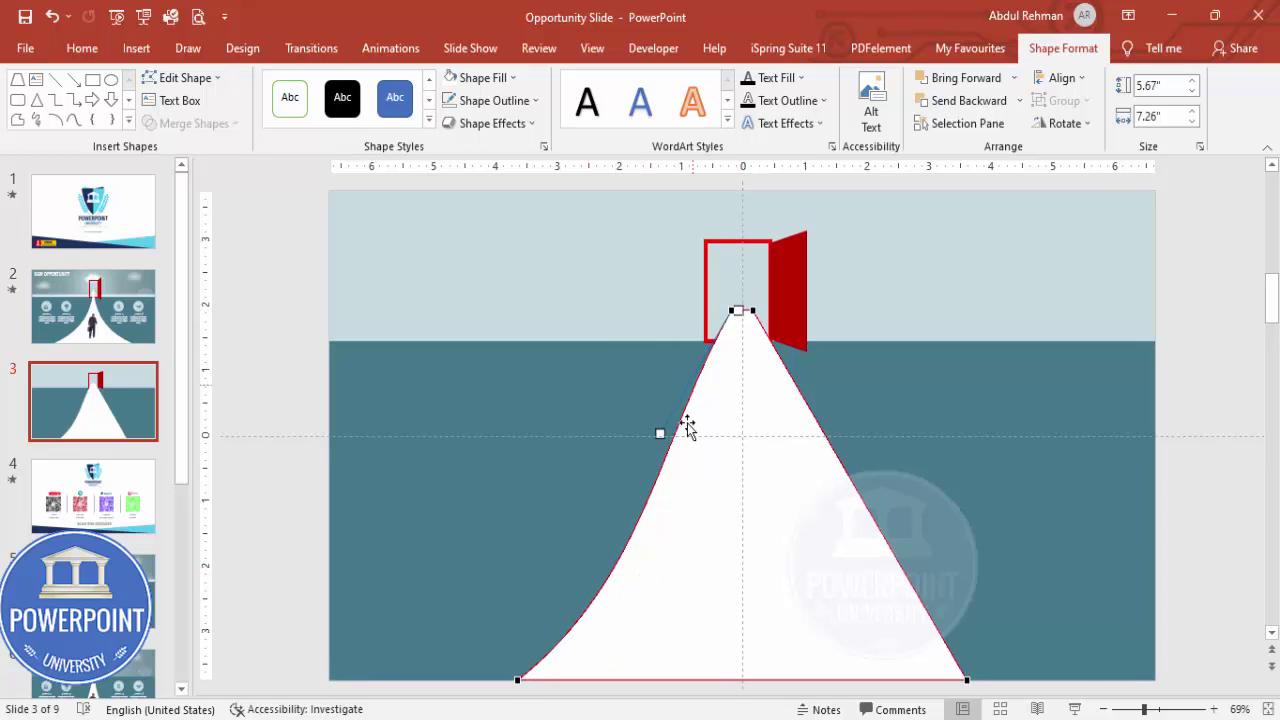
drag(661, 433, 716, 456)
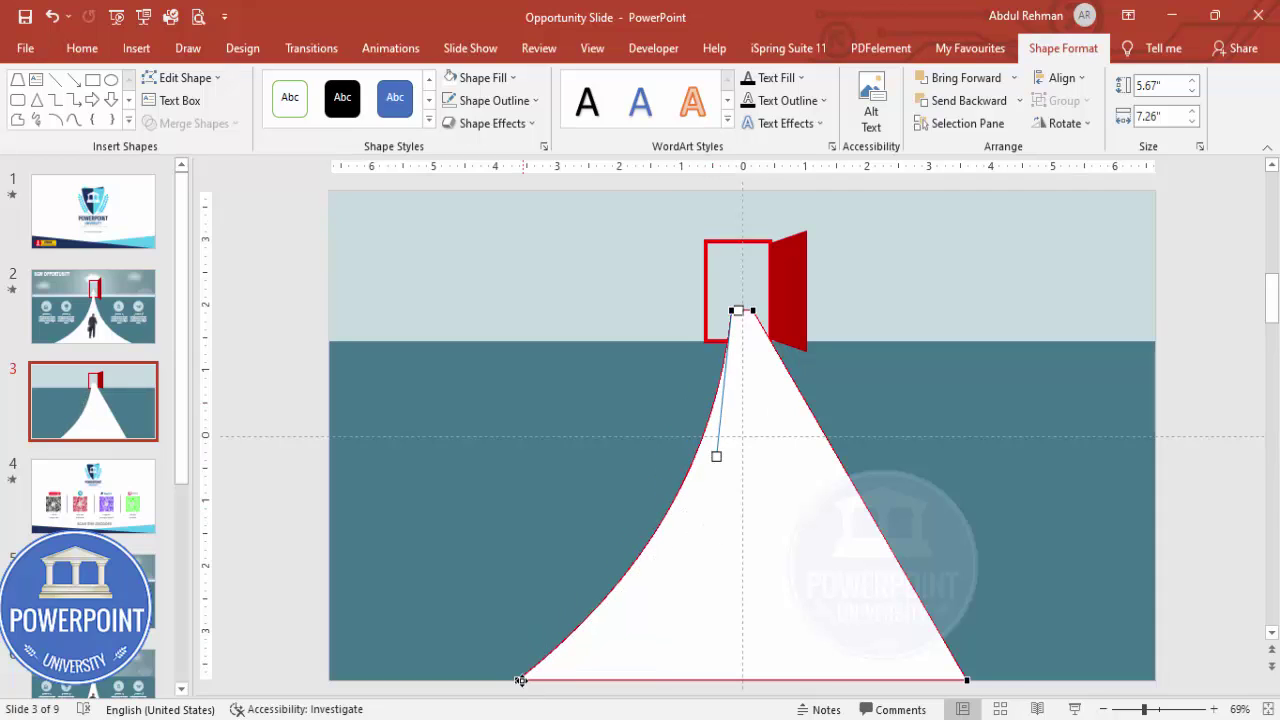
drag(519, 680, 477, 679)
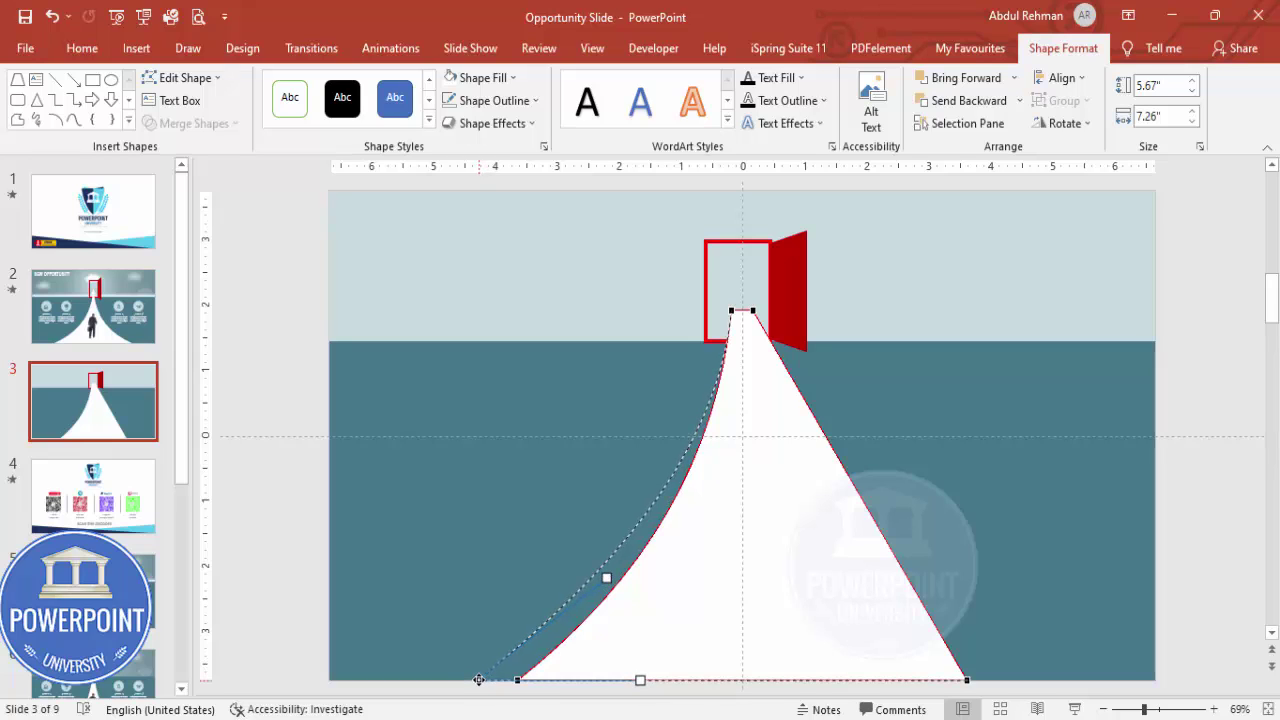
drag(607, 581, 628, 591)
click(1159, 552)
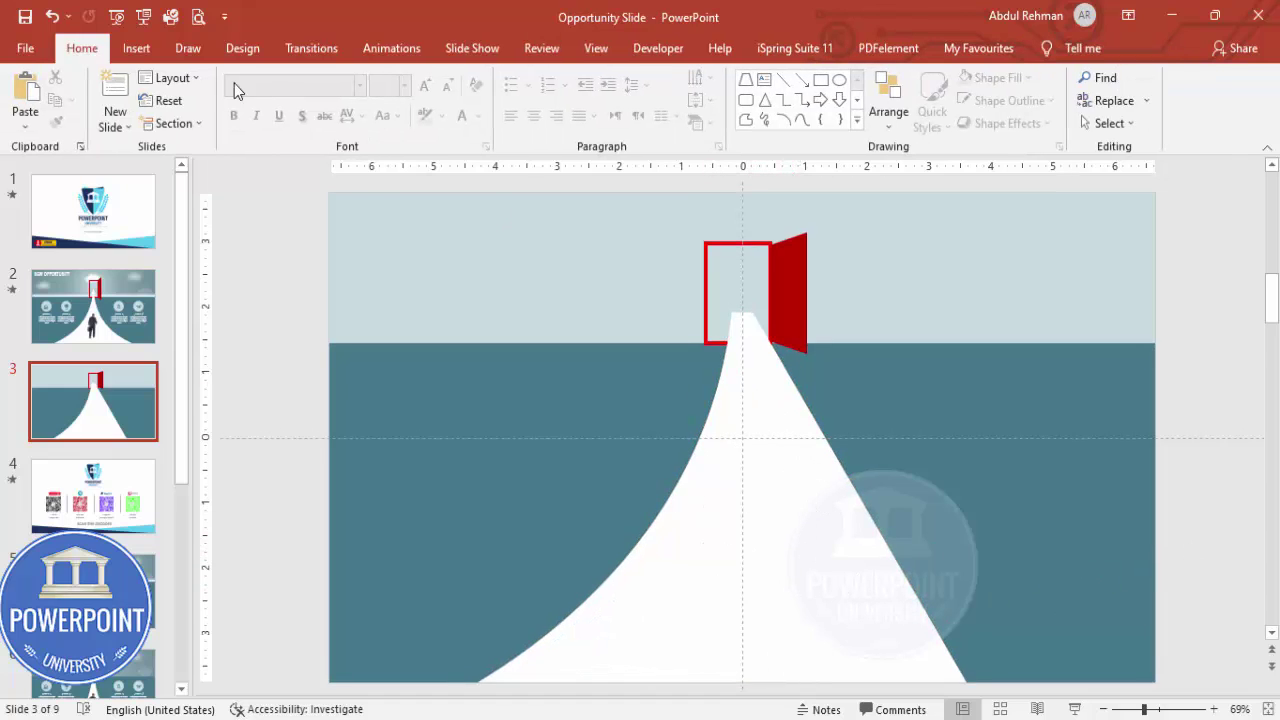
Step: Draw a rectangle covering the road's right half, extending past the slide bottom
click(137, 47)
click(301, 110)
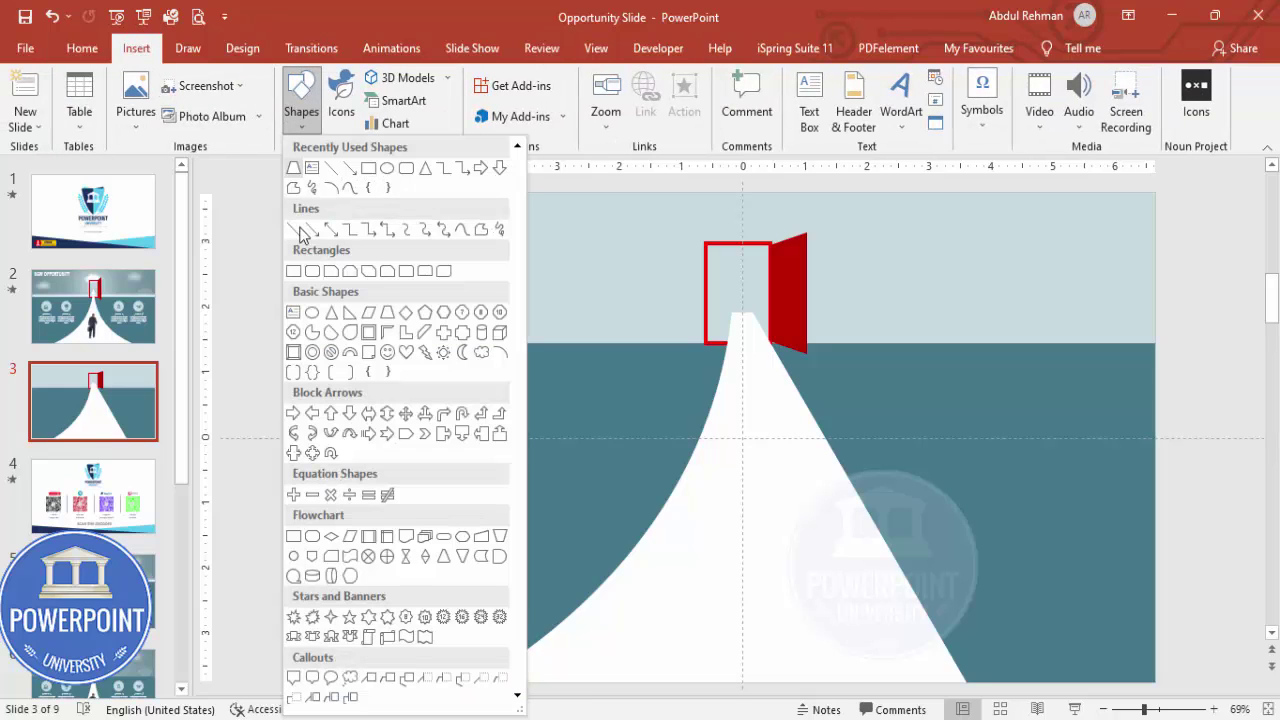
click(292, 271)
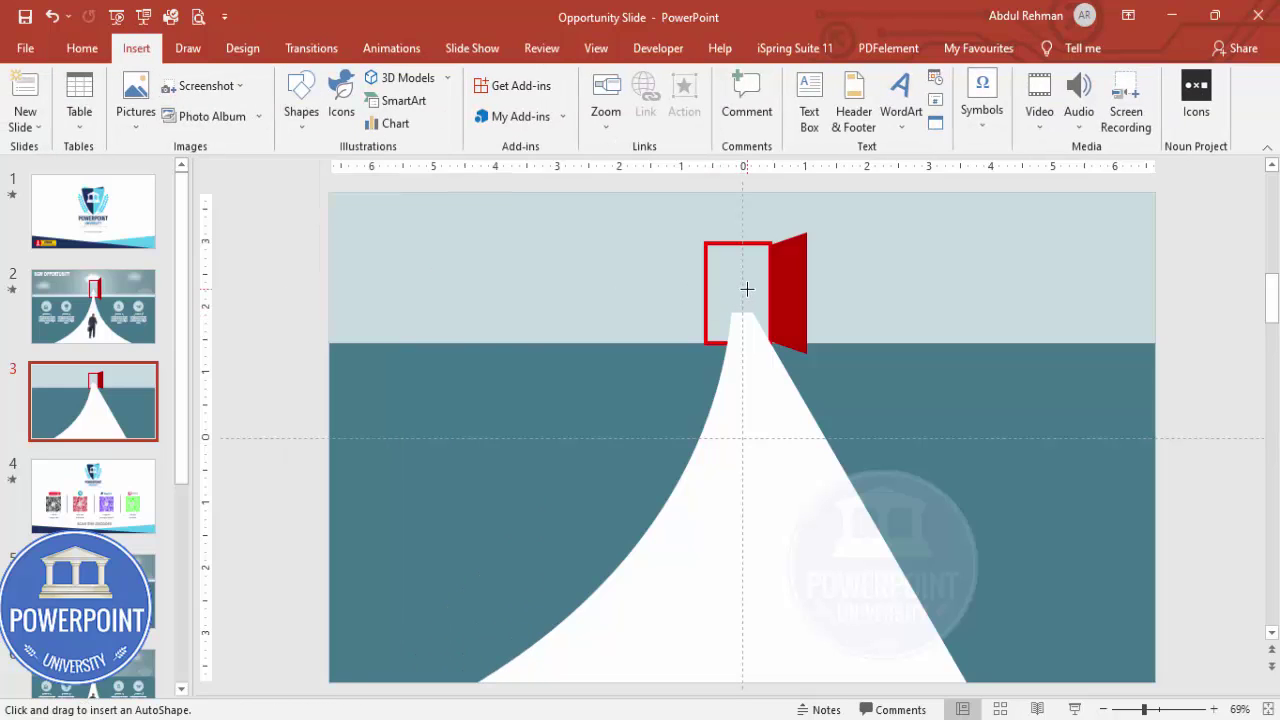
drag(742, 286, 1041, 681)
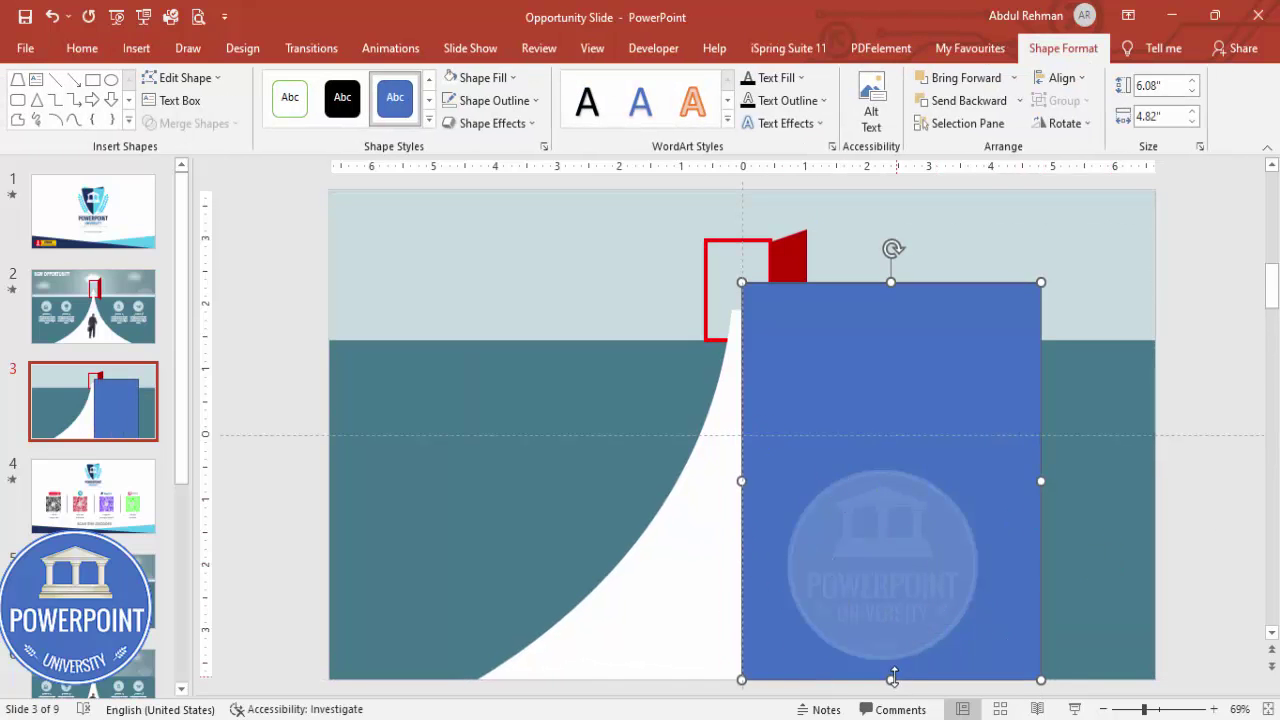
drag(891, 683, 894, 690)
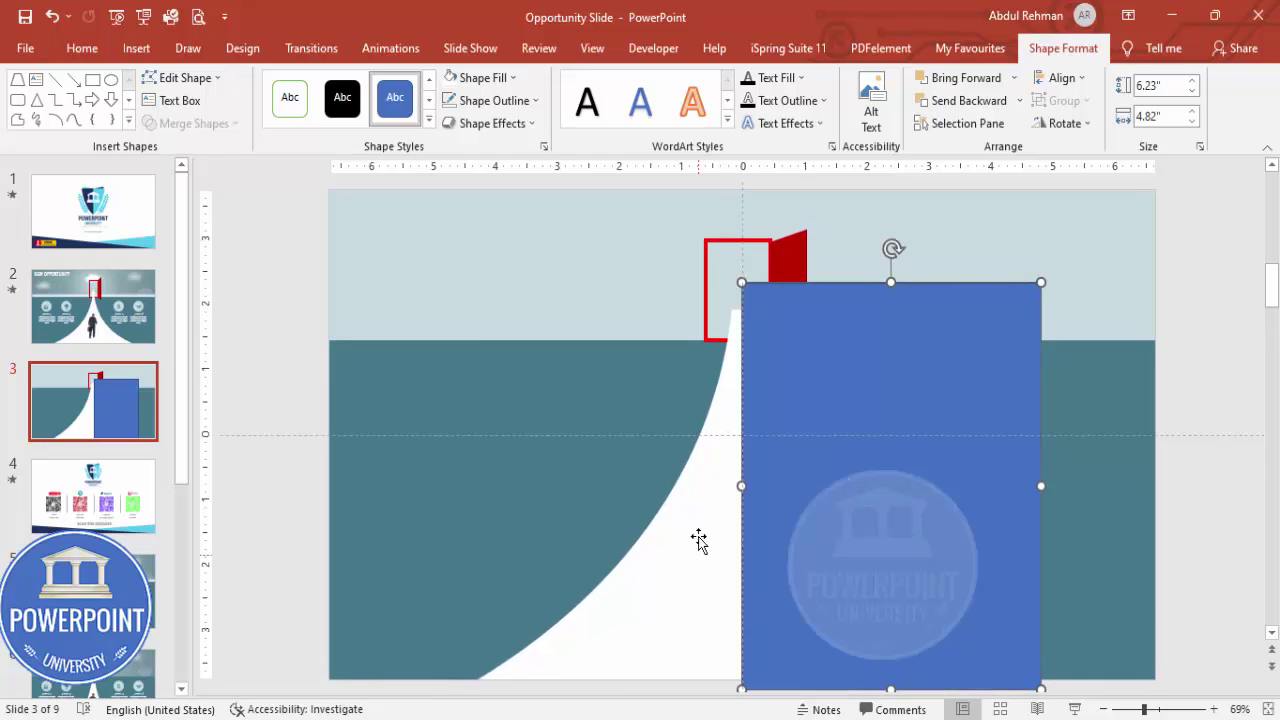
Step: Subtract the rectangle from the white shape, leaving only its curved left half
click(697, 516)
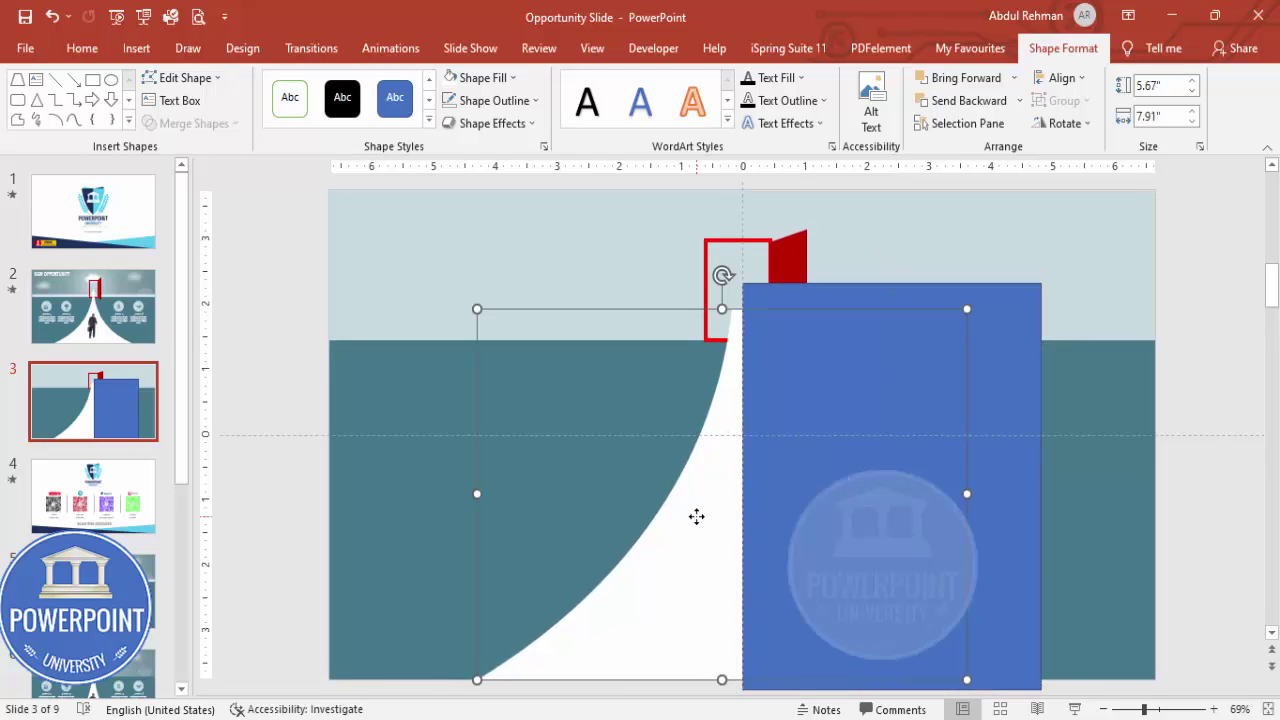
shift+click(996, 360)
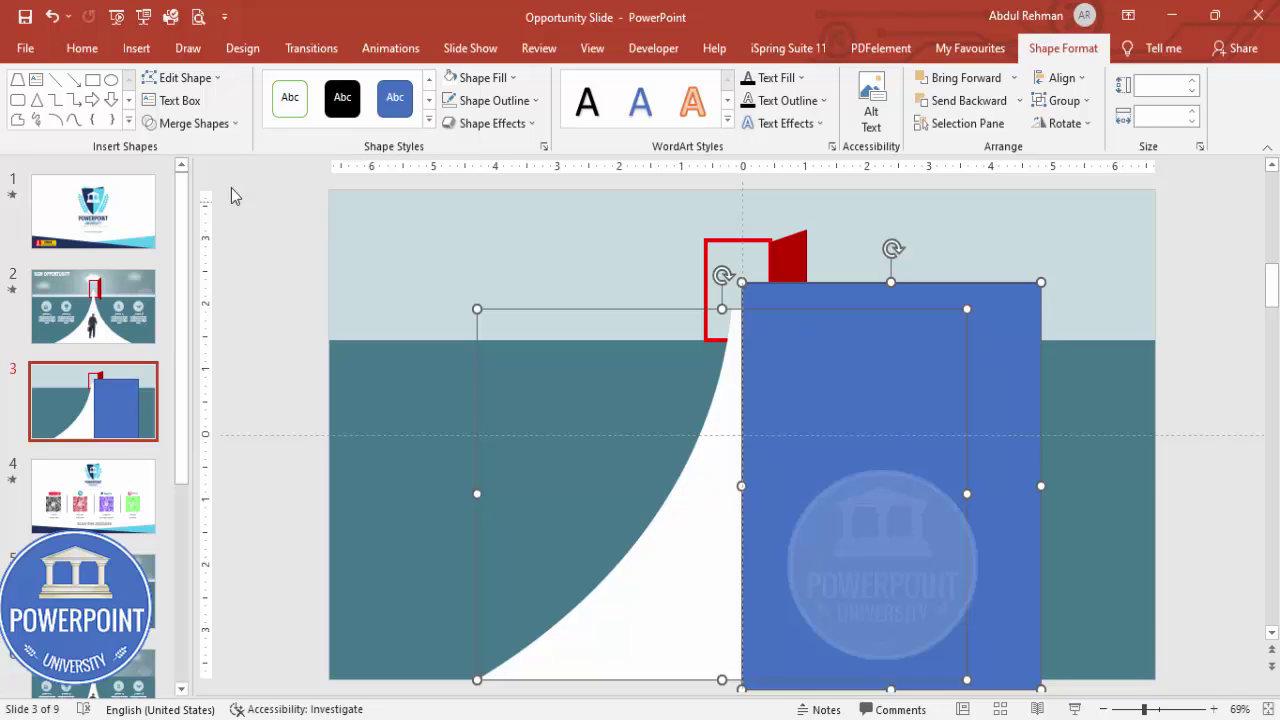
click(194, 123)
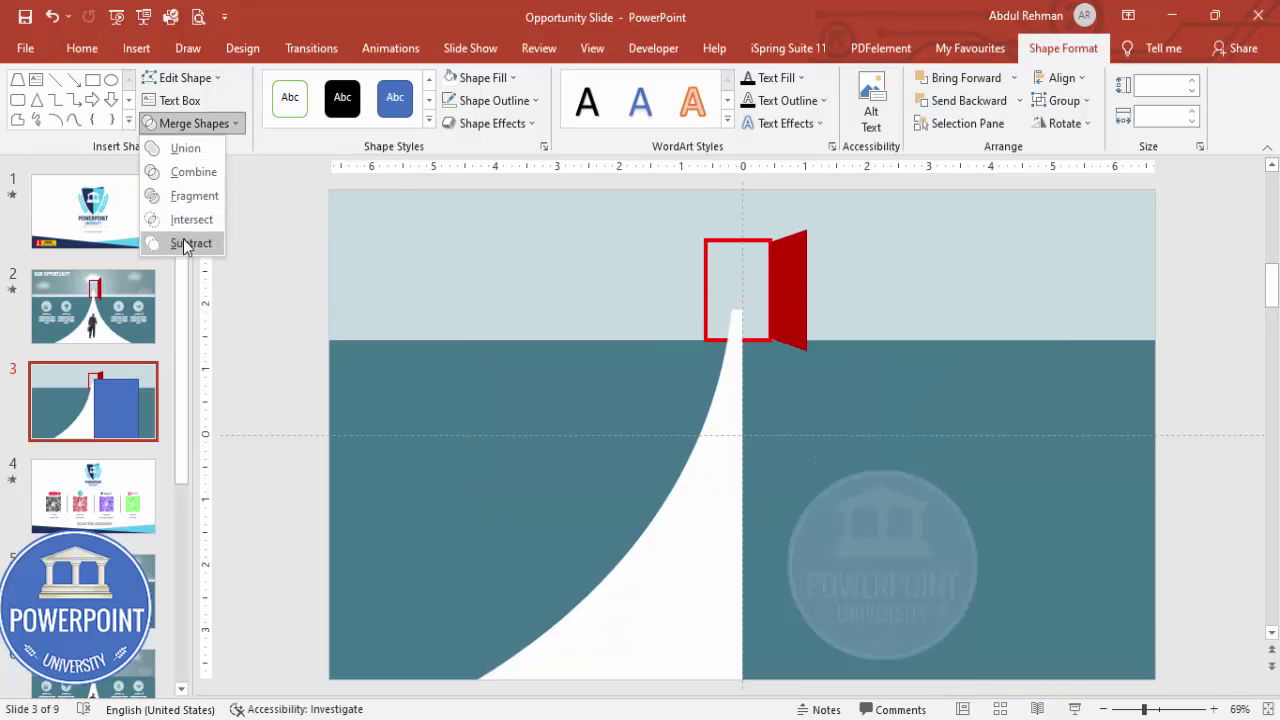
click(189, 243)
click(490, 101)
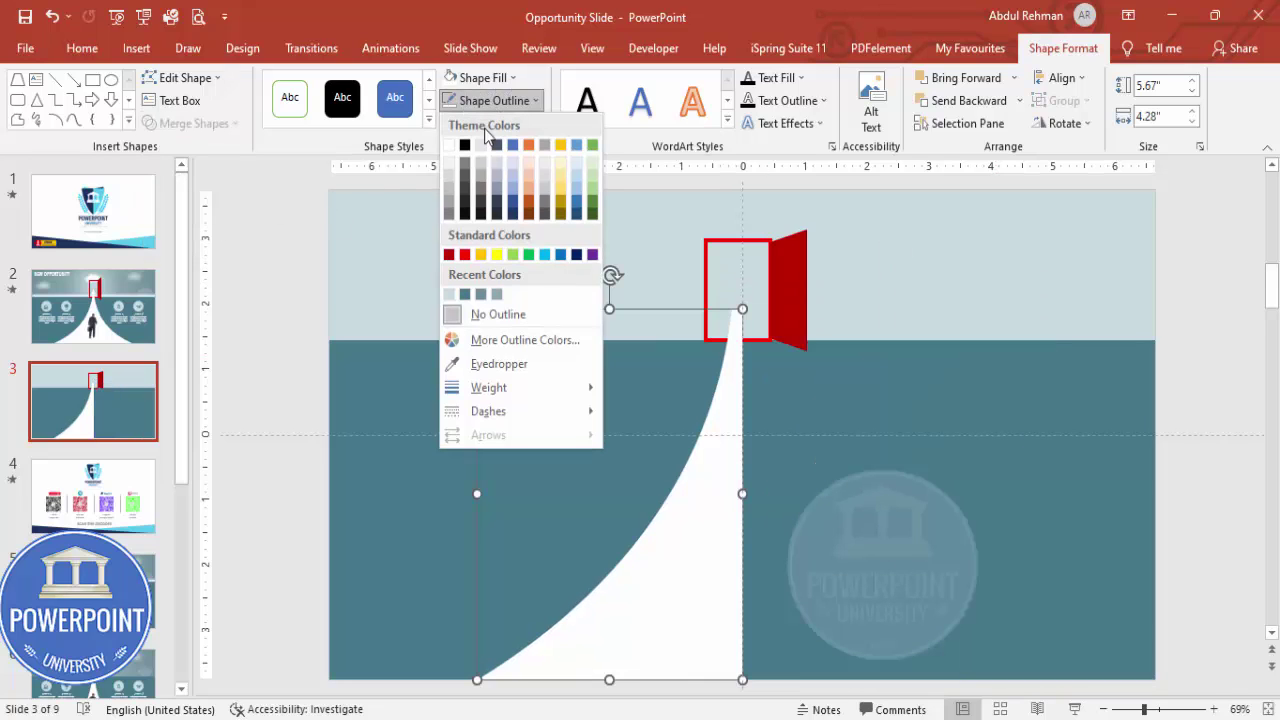
Step: Remove the outline, then duplicate the half, flip it horizontally and place it as the road's right side
click(510, 316)
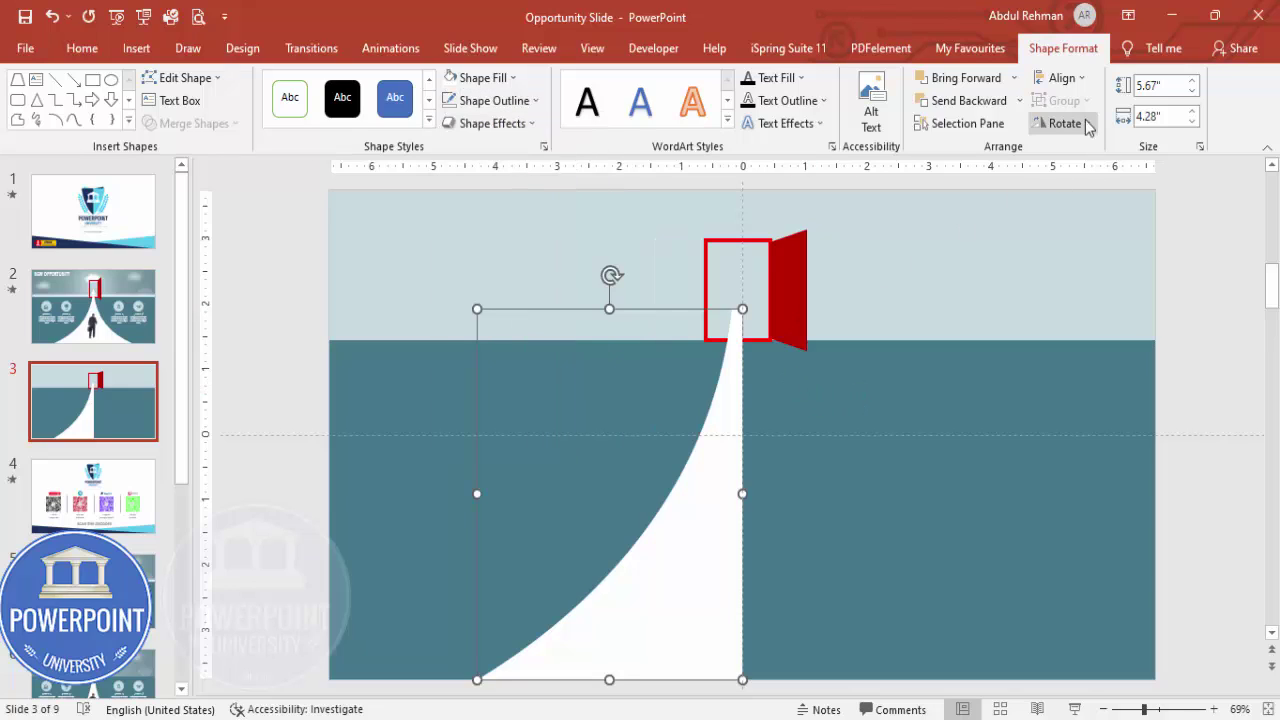
key(Right)
key(Down)
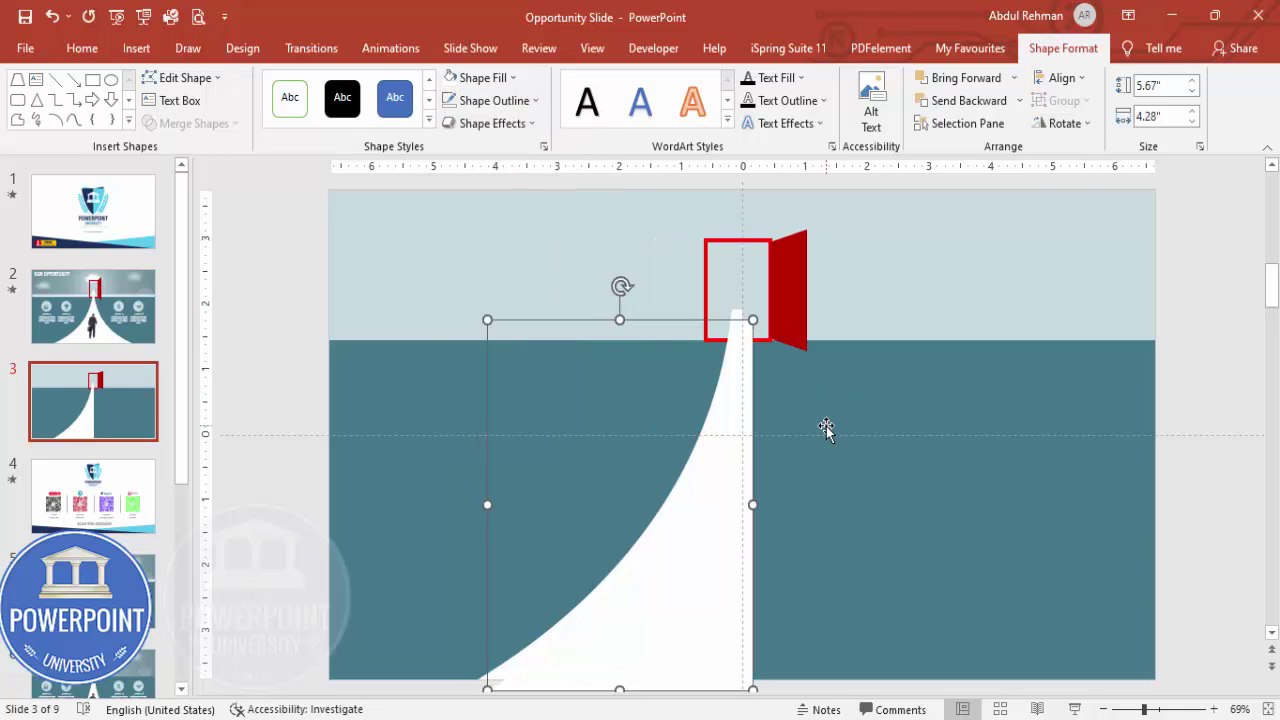
click(1064, 124)
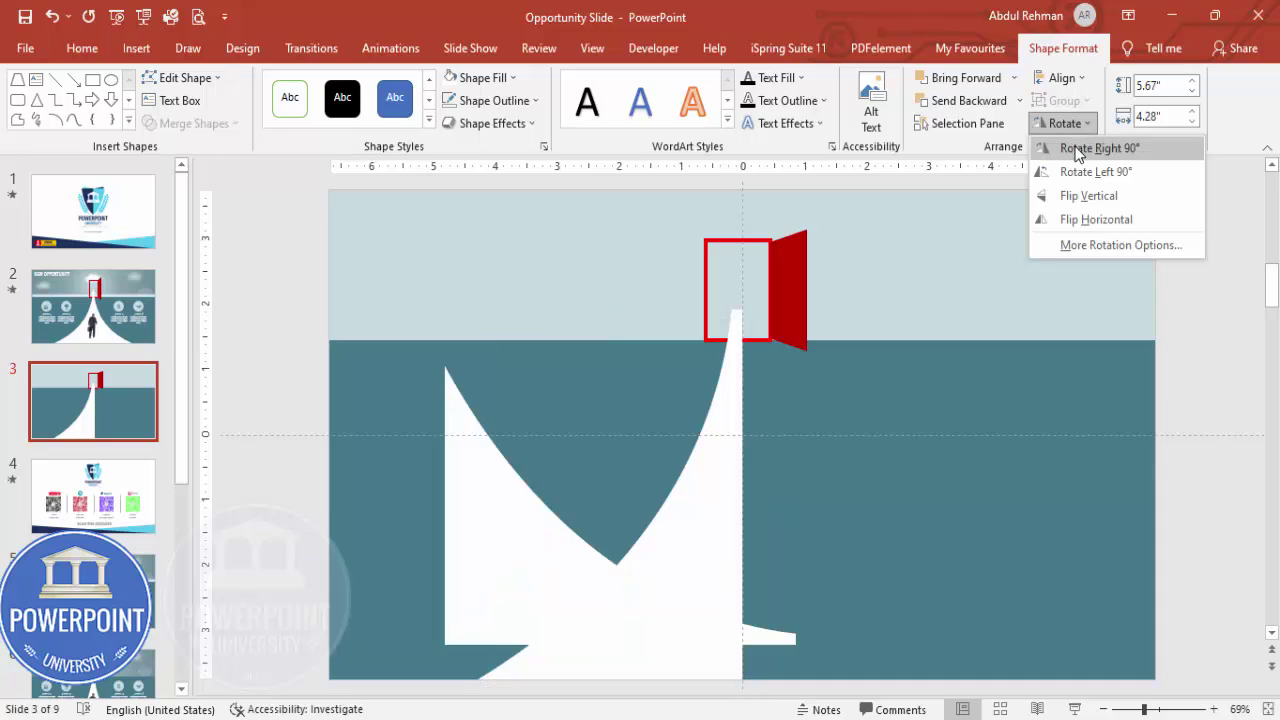
click(1095, 218)
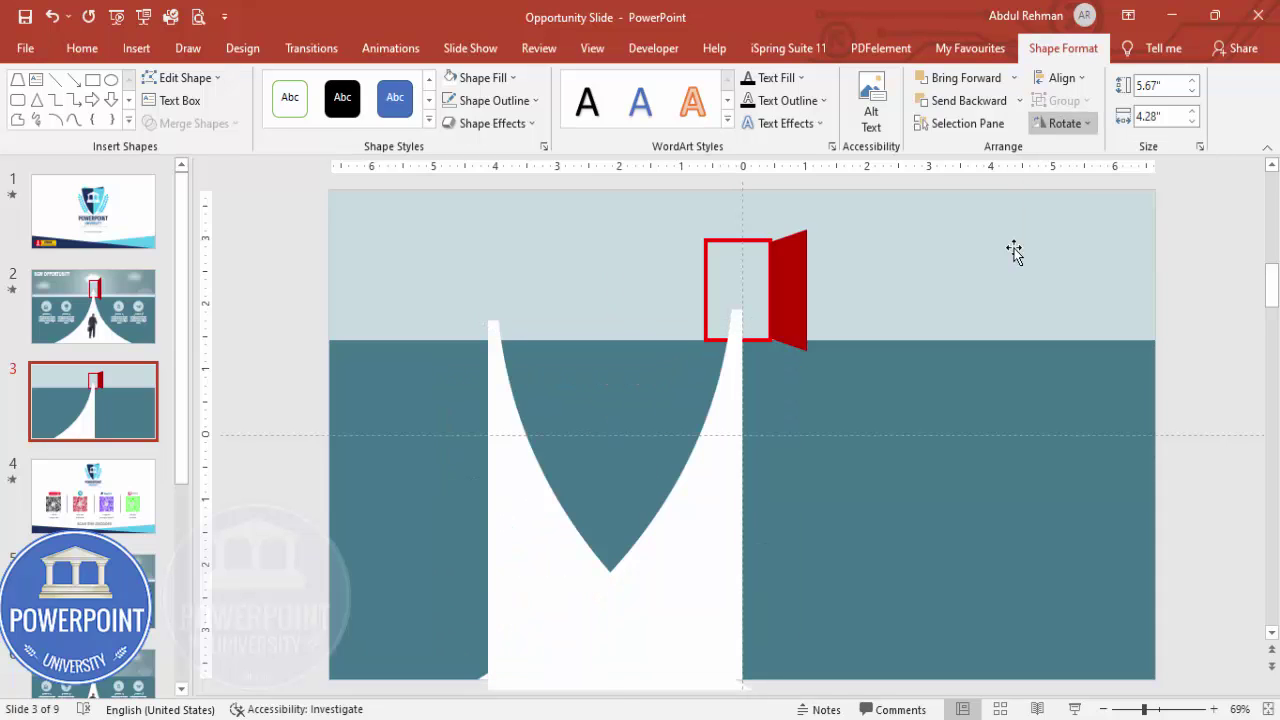
drag(523, 586, 779, 574)
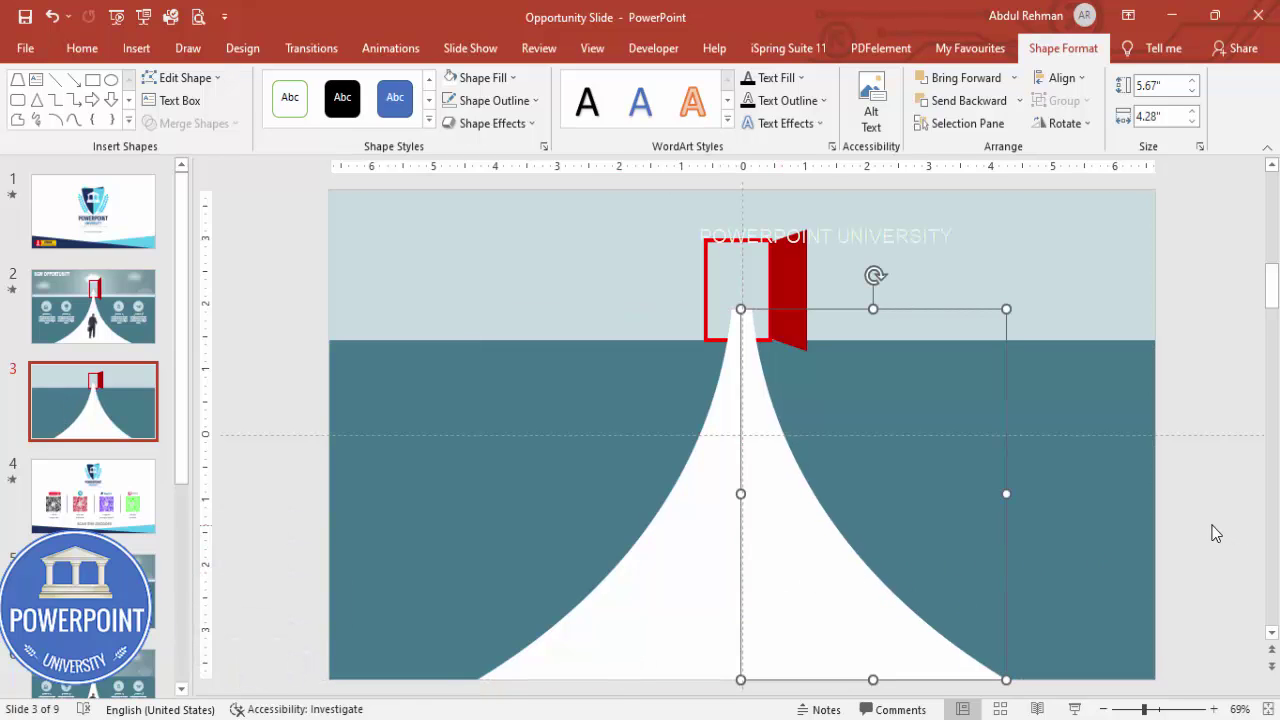
click(988, 436)
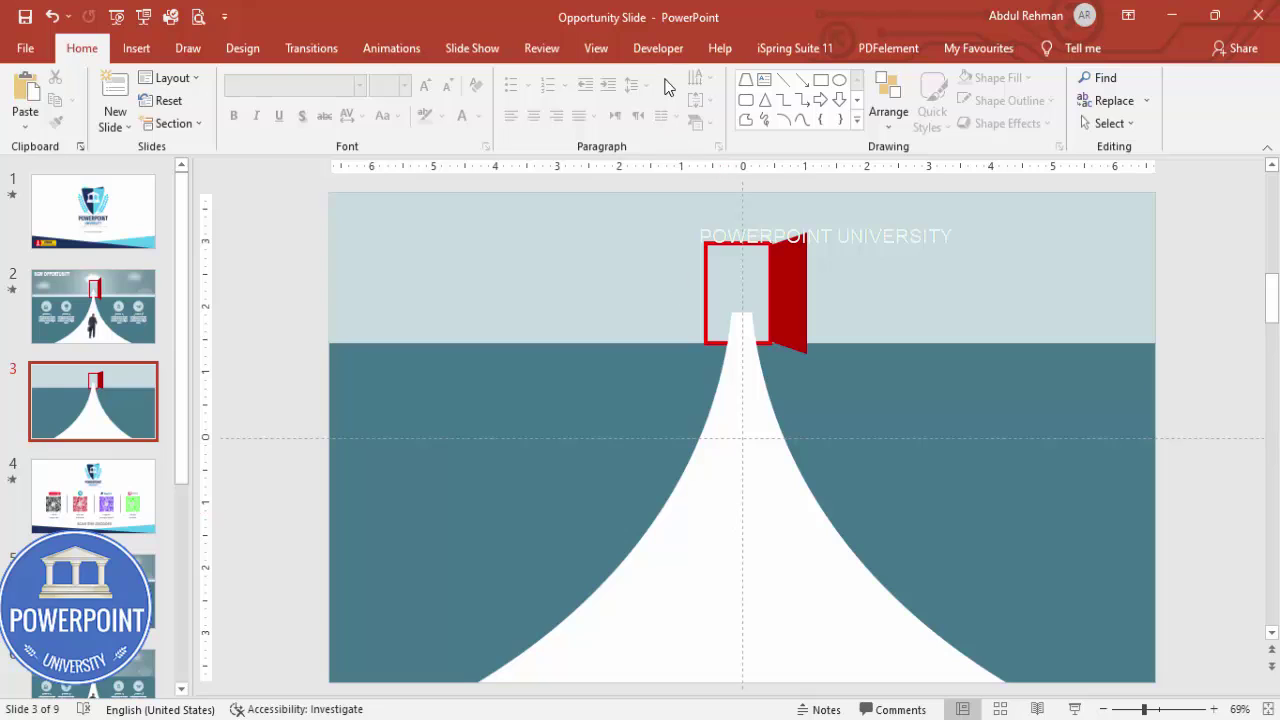
Step: Show guides and nudge the white road into line beneath the door
click(597, 48)
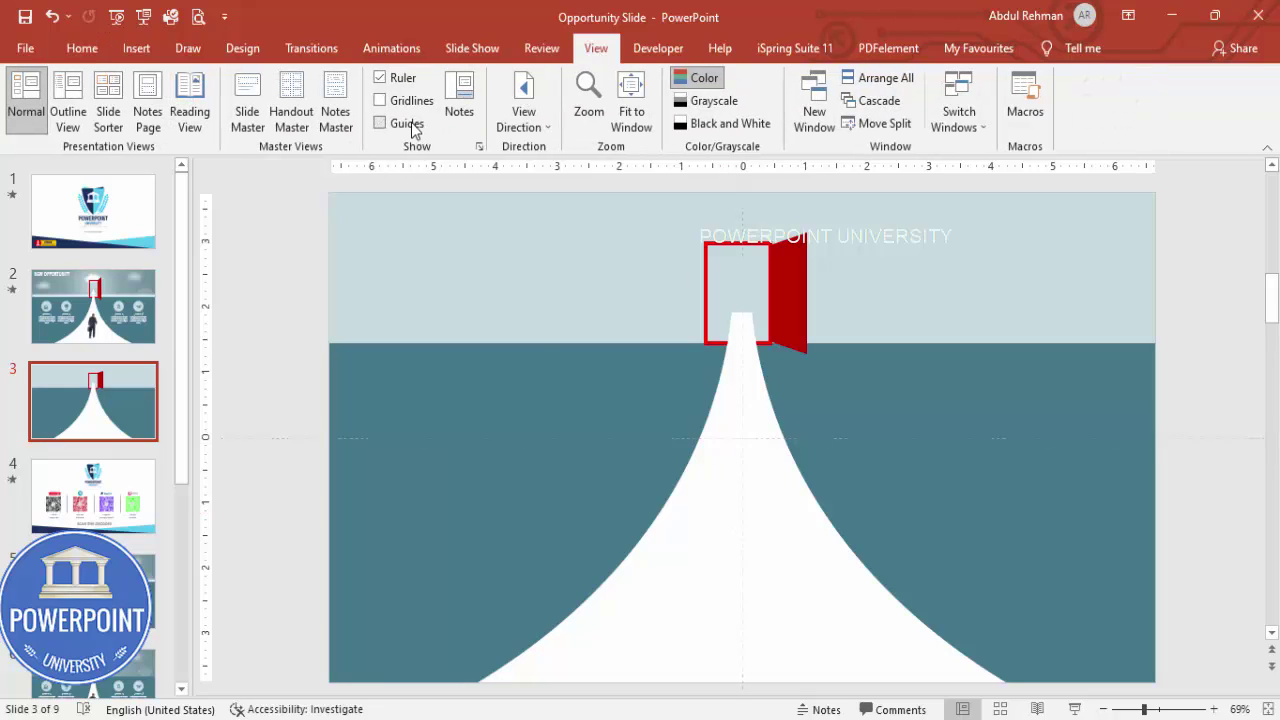
drag(799, 597, 819, 600)
click(1176, 578)
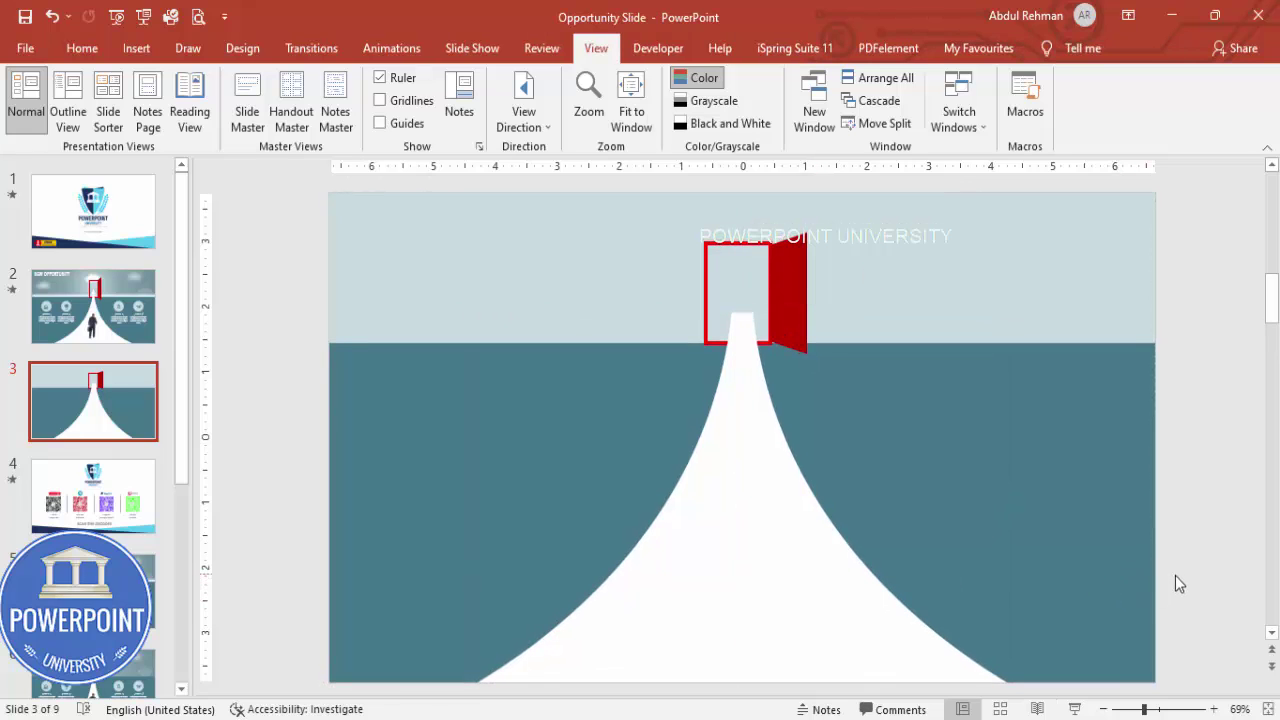
click(137, 48)
Step: Draw a small outline-free isosceles triangle at the top of the road
click(300, 112)
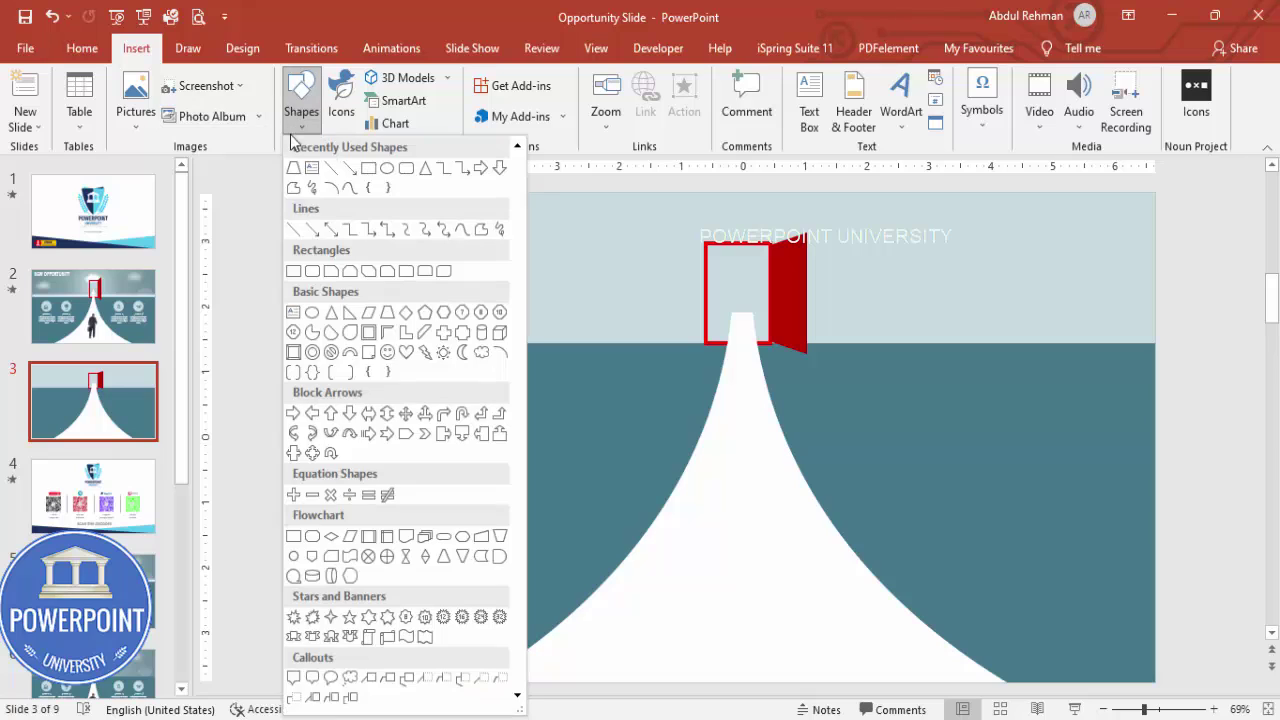
click(331, 313)
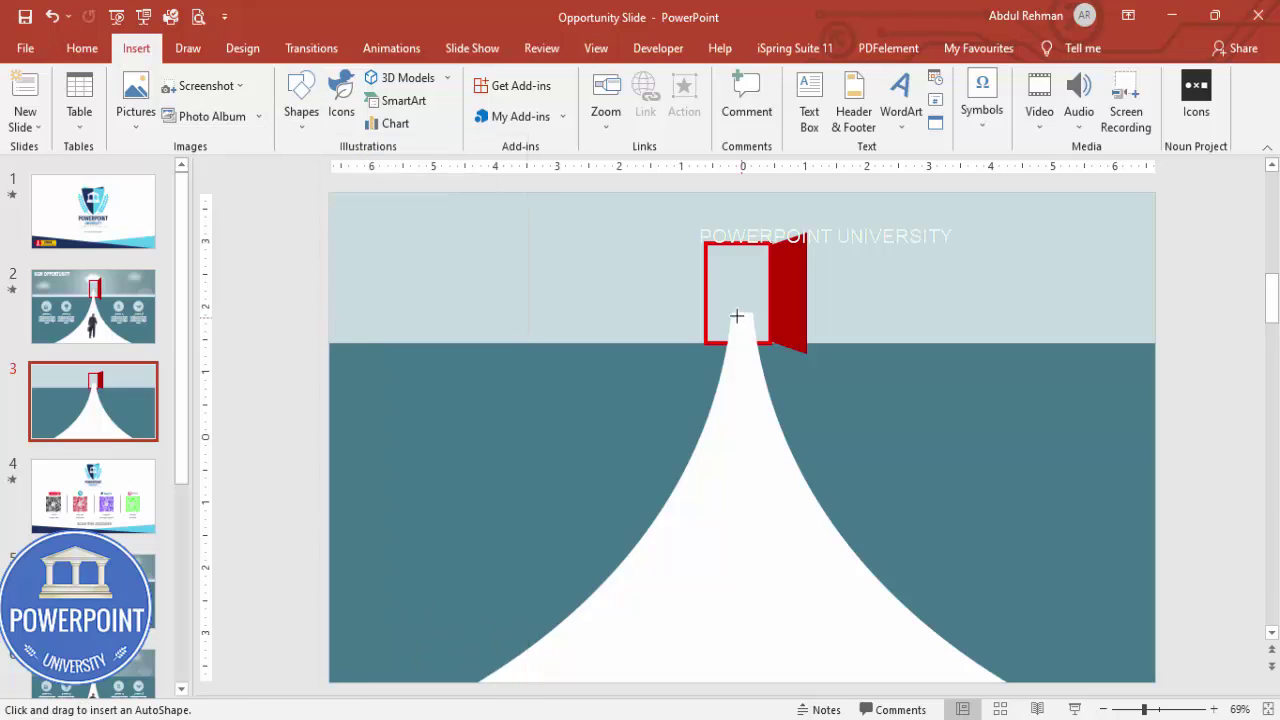
drag(718, 291, 745, 309)
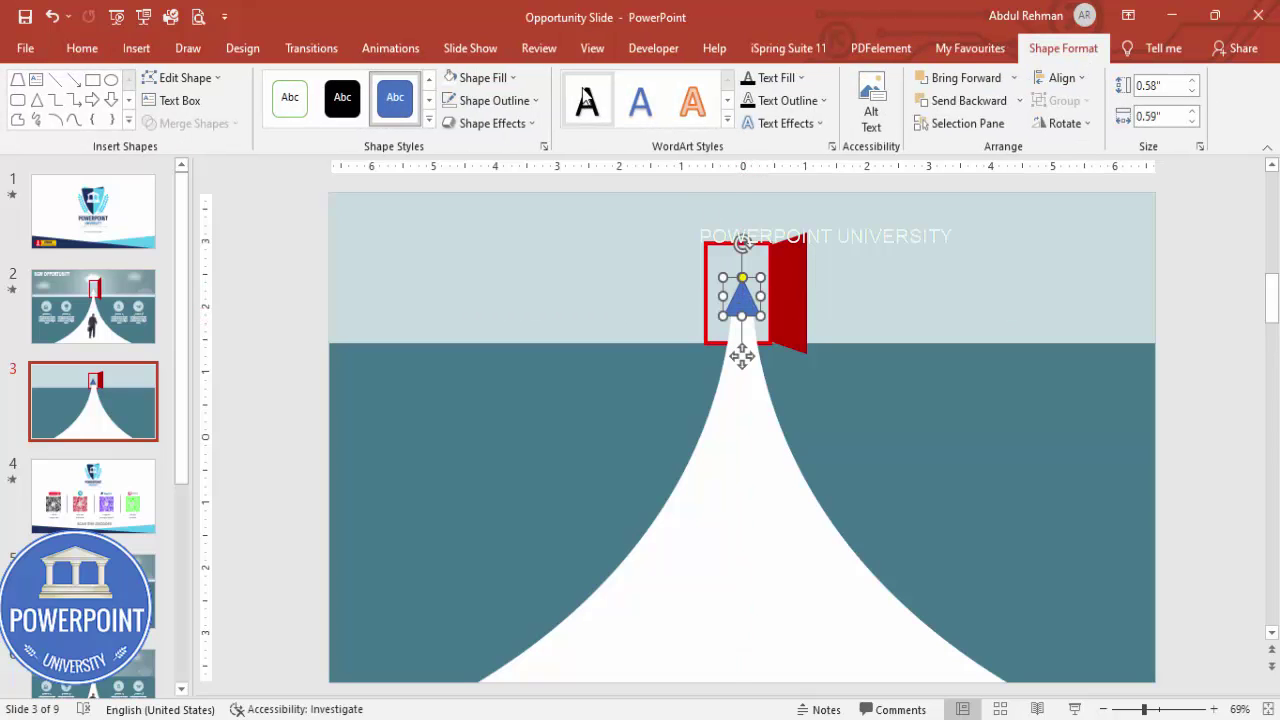
click(500, 101)
click(500, 314)
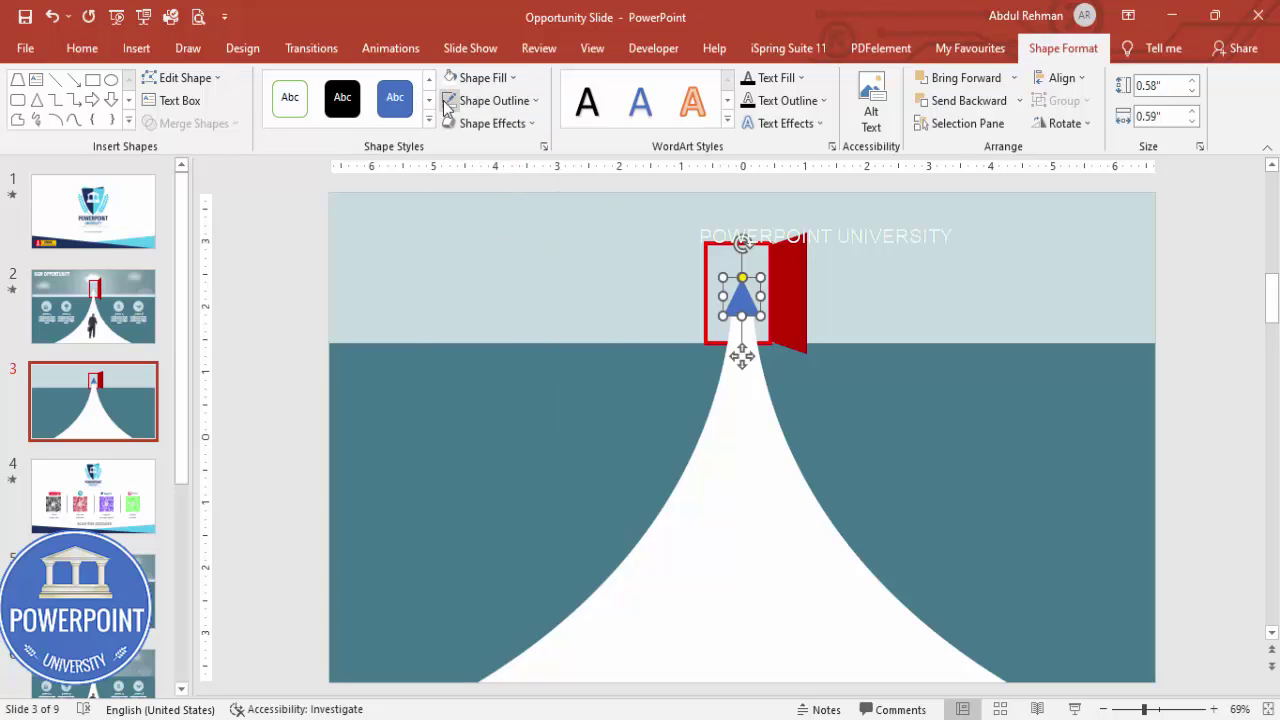
click(1237, 437)
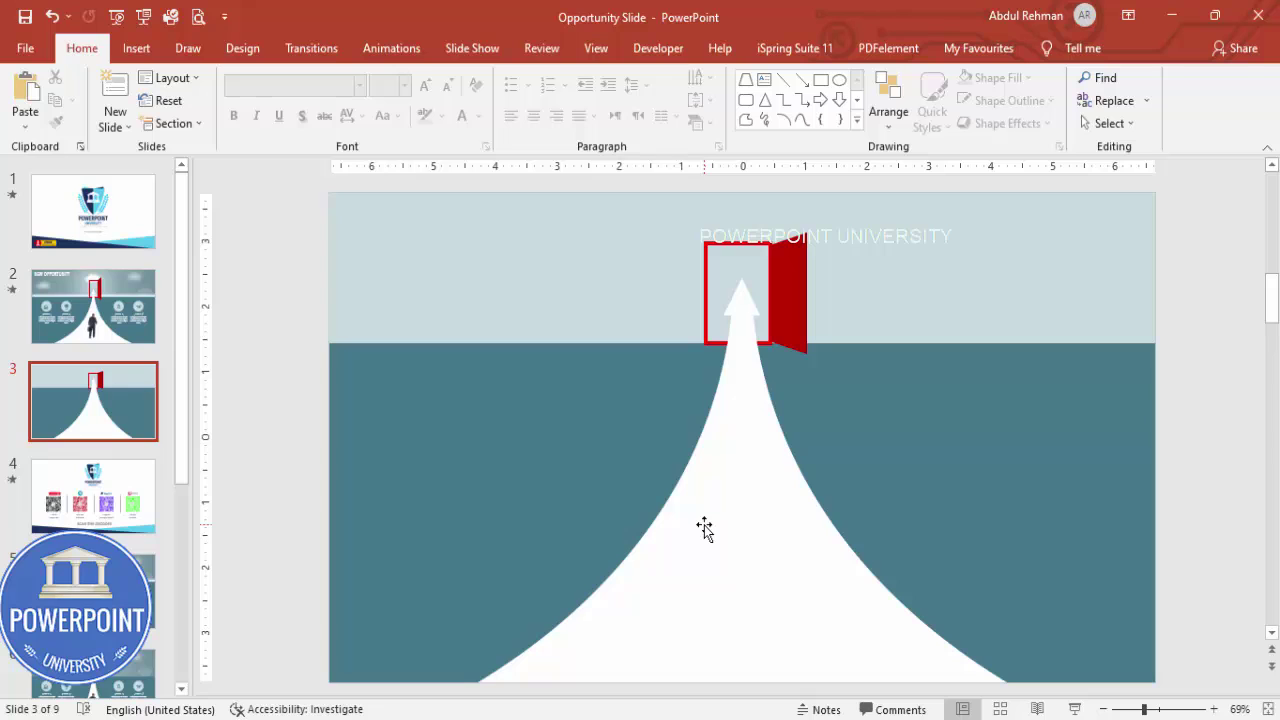
Step: Group the triangle with both road halves into a single arrow
click(739, 305)
shift+click(701, 459)
shift+click(788, 549)
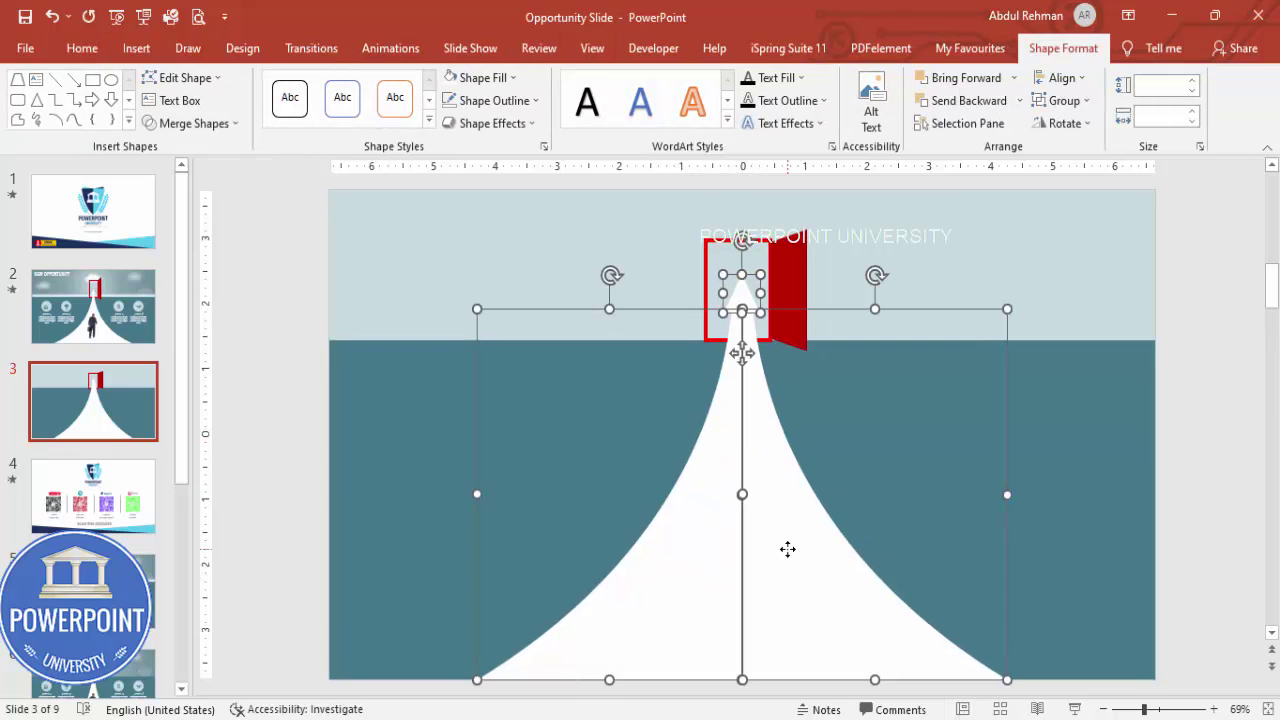
key(ctrl+g)
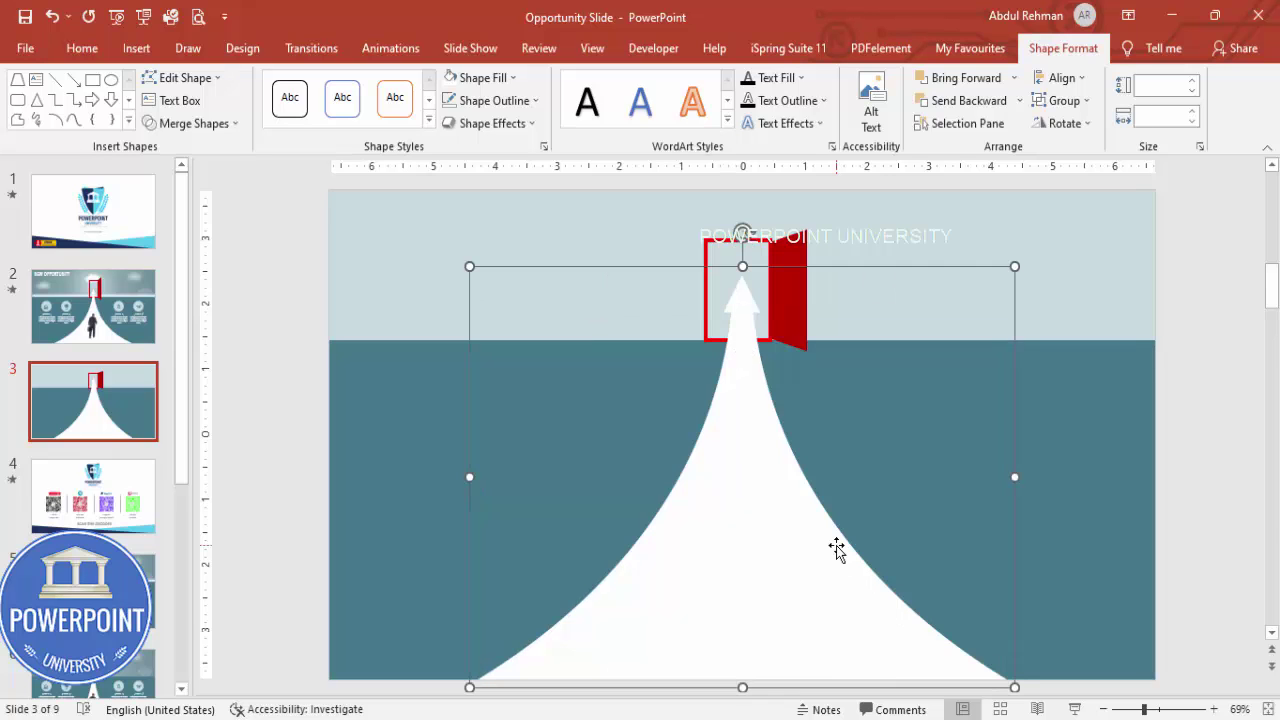
drag(747, 571, 883, 559)
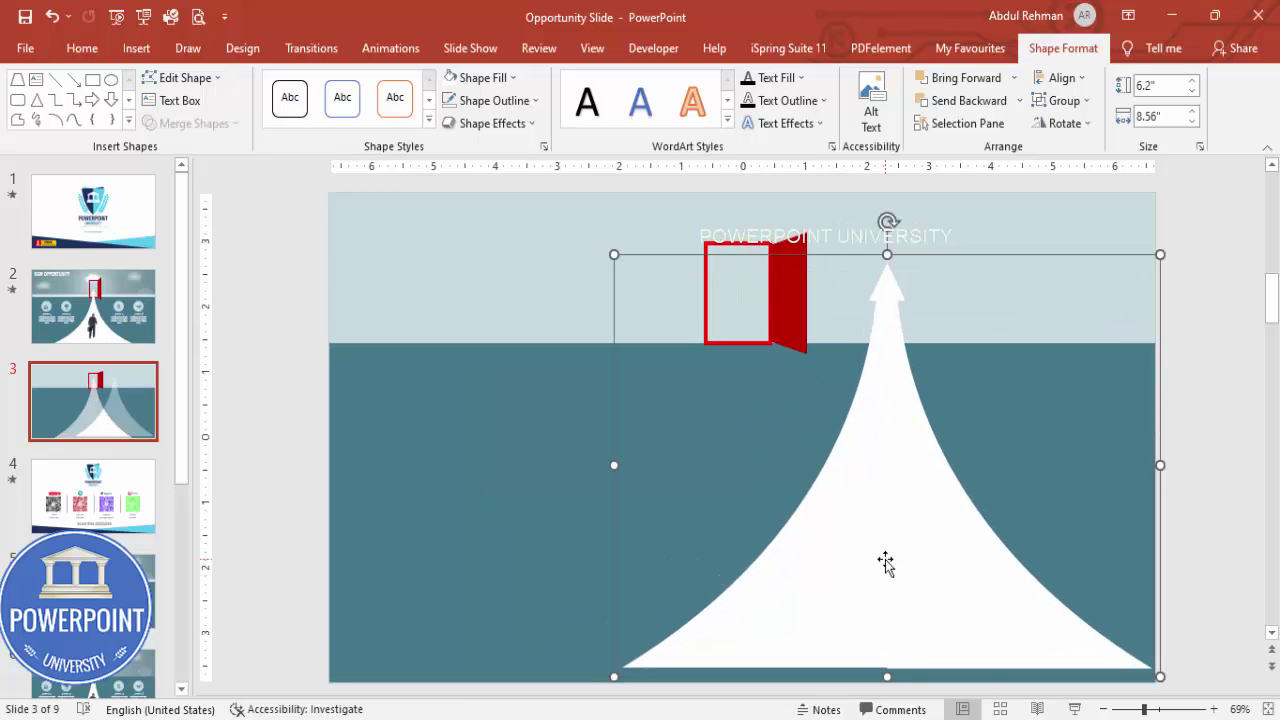
key(ctrl+z)
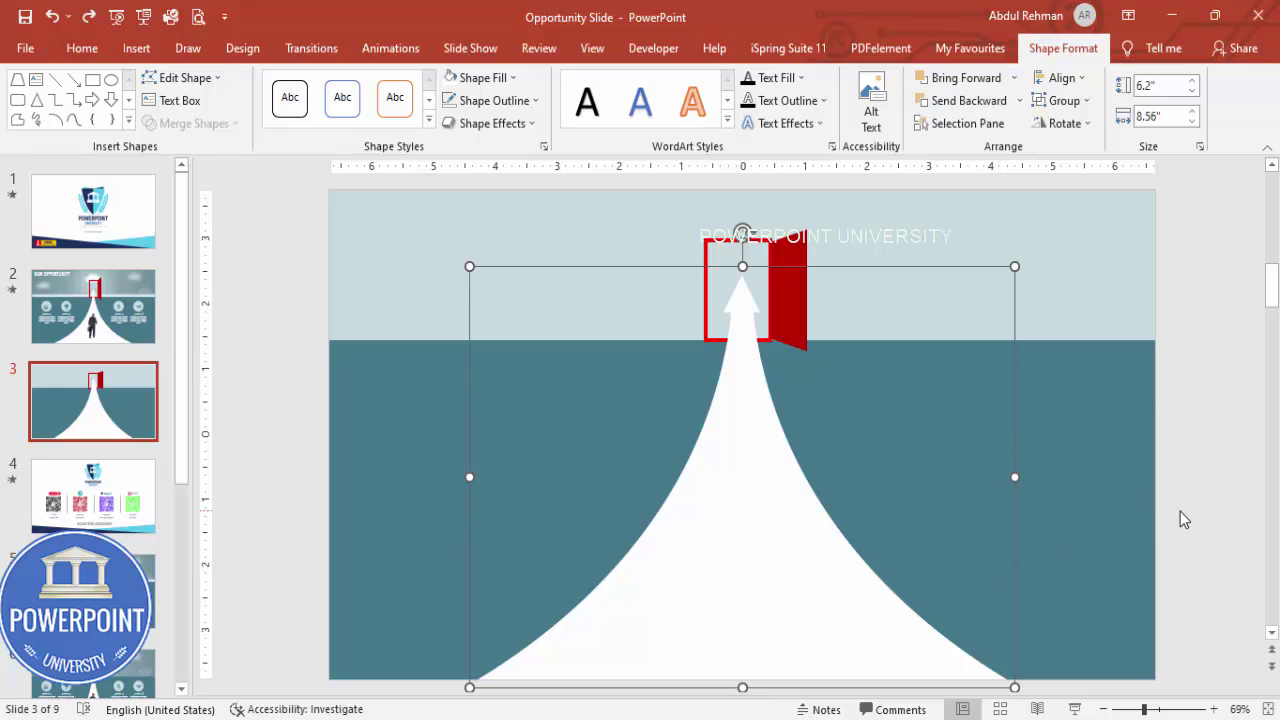
click(1180, 512)
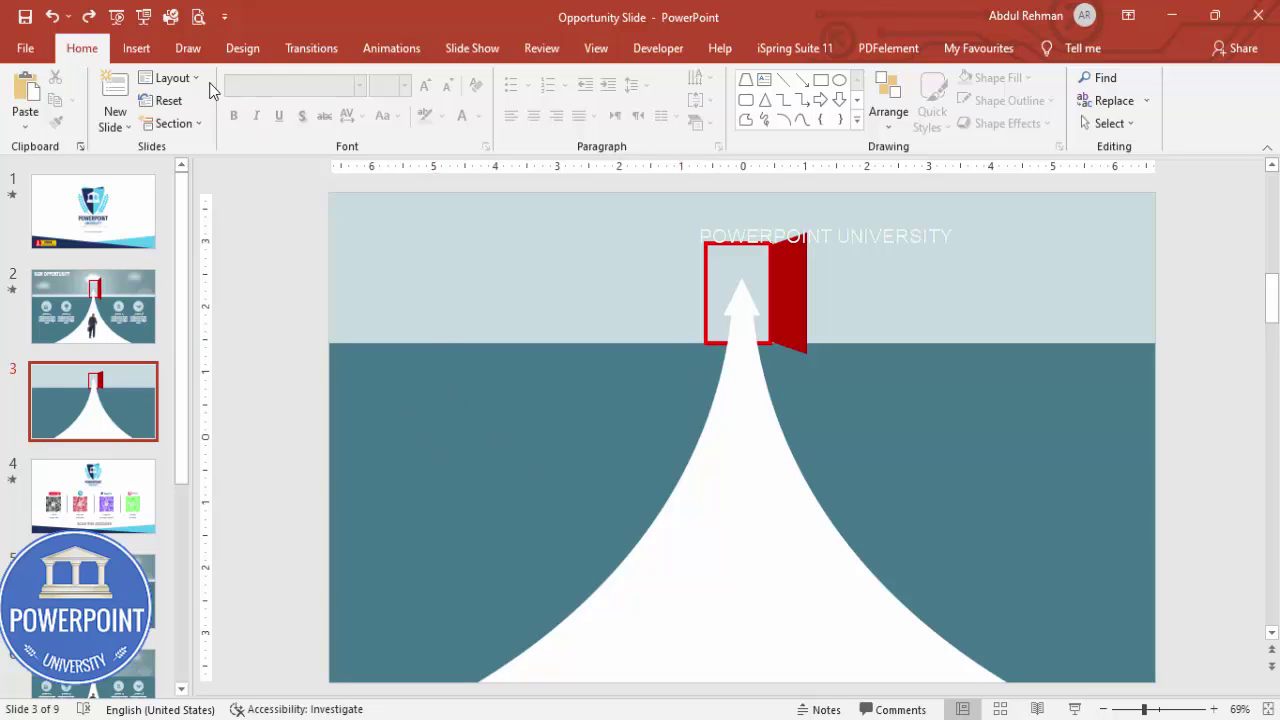
Step: Draw an outline-free light blue-grey circle to the left of the road
click(136, 48)
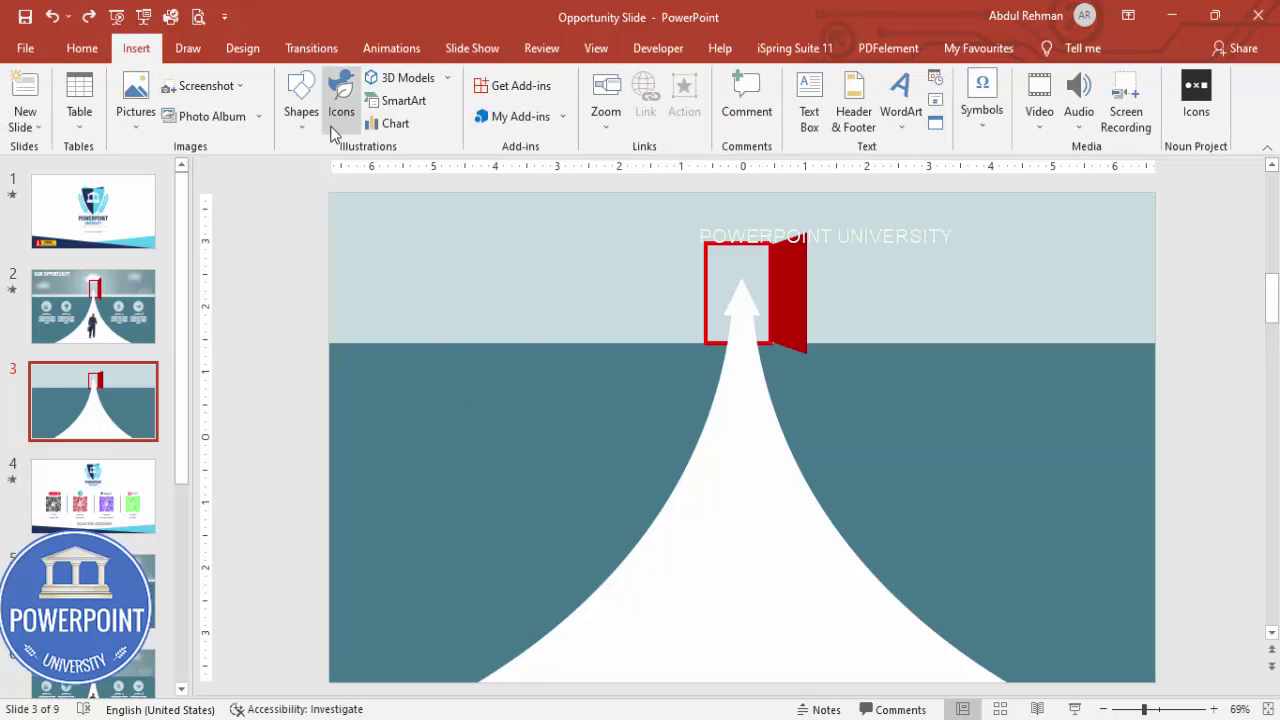
click(302, 110)
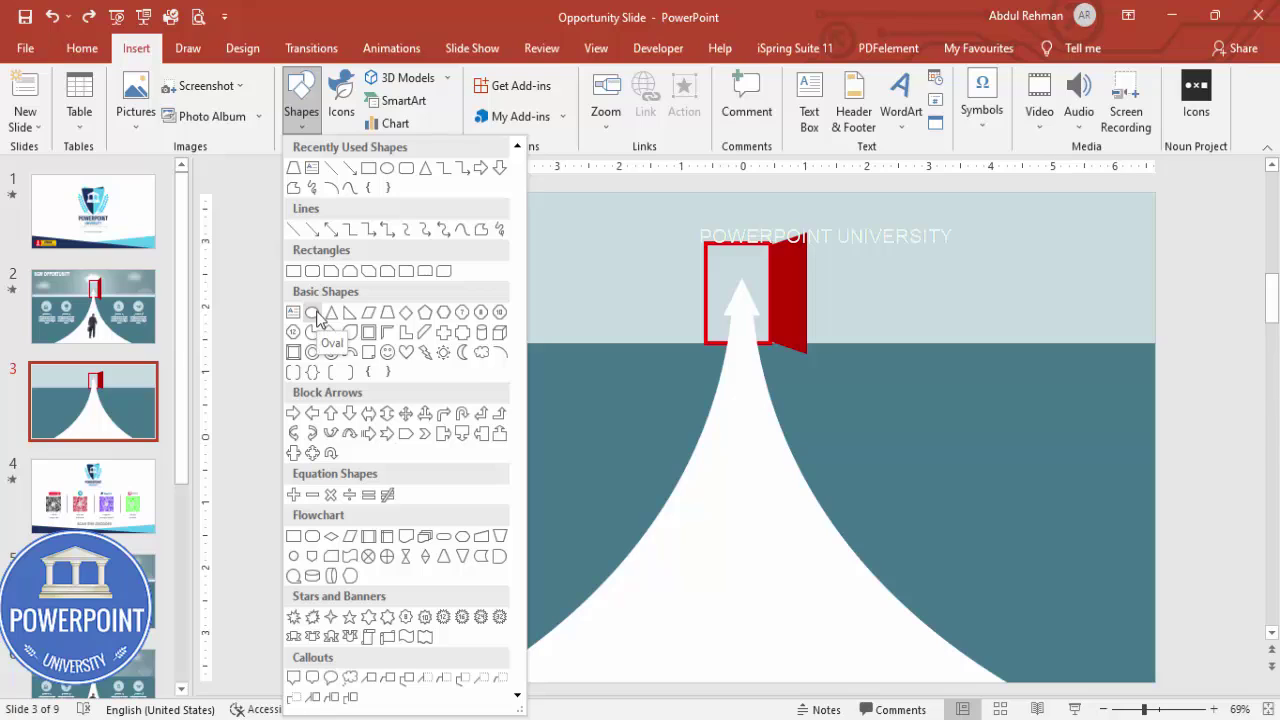
click(316, 314)
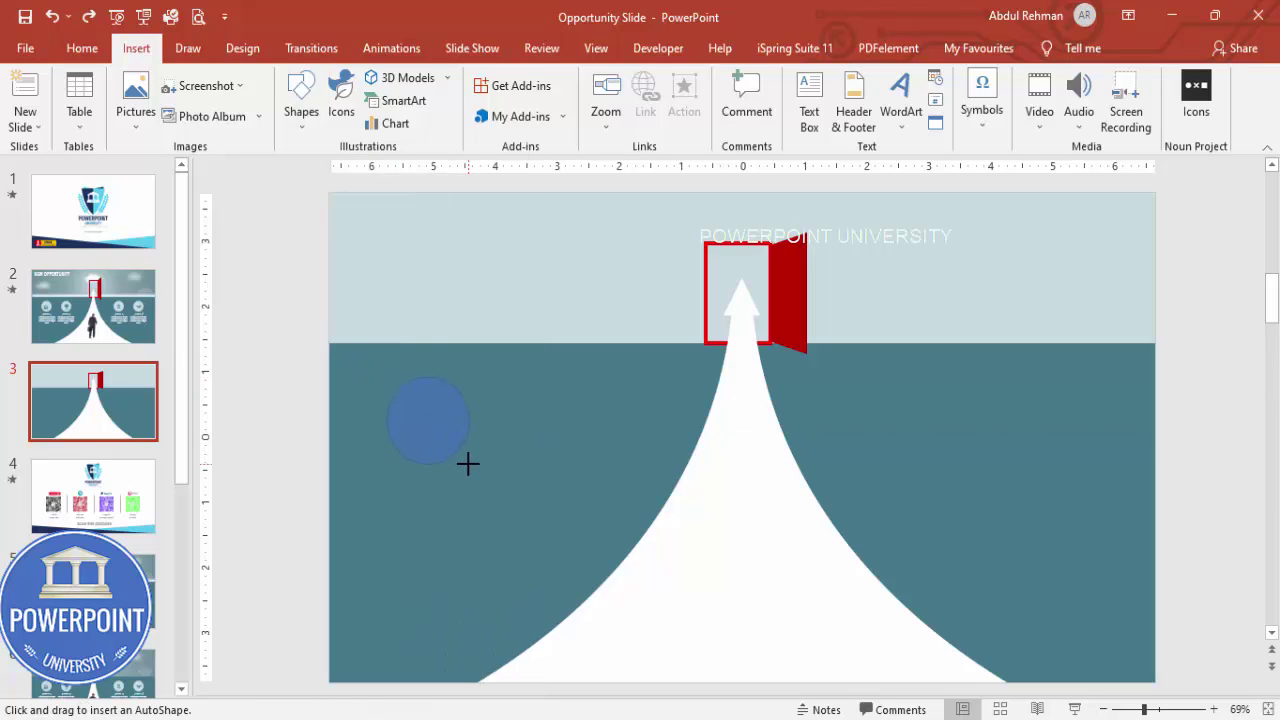
drag(467, 463, 469, 463)
click(528, 100)
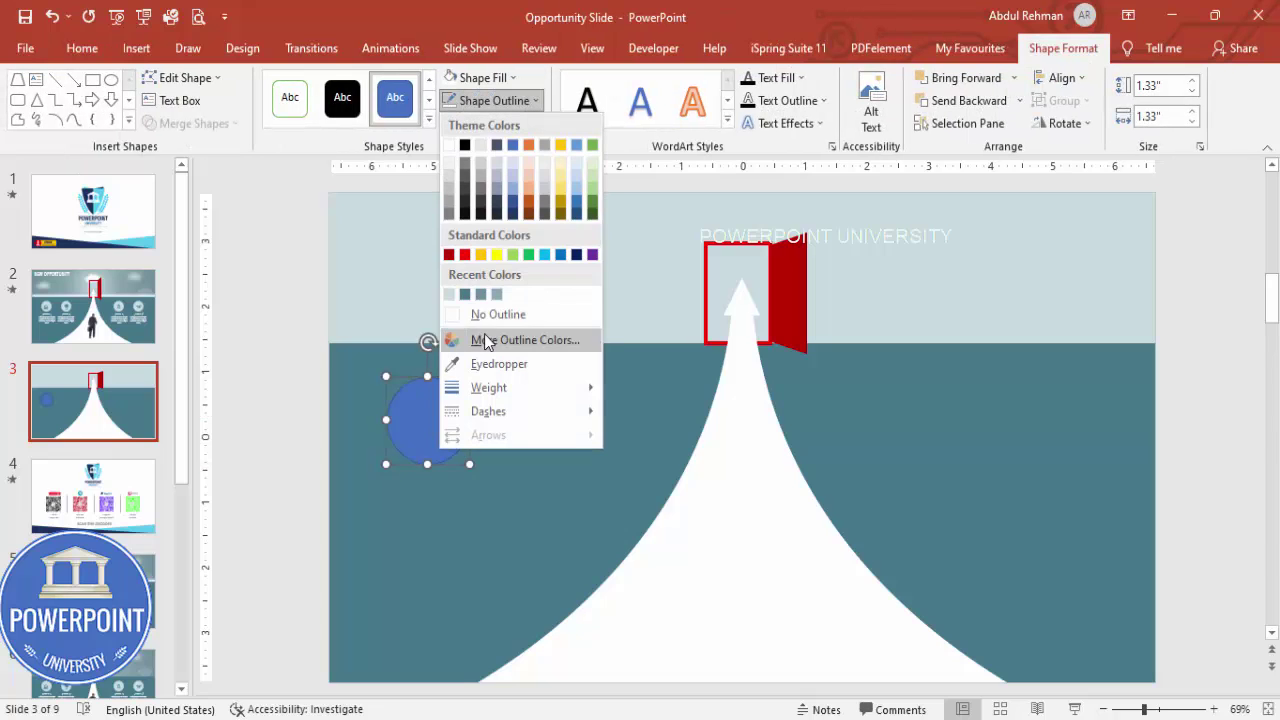
click(491, 317)
click(495, 77)
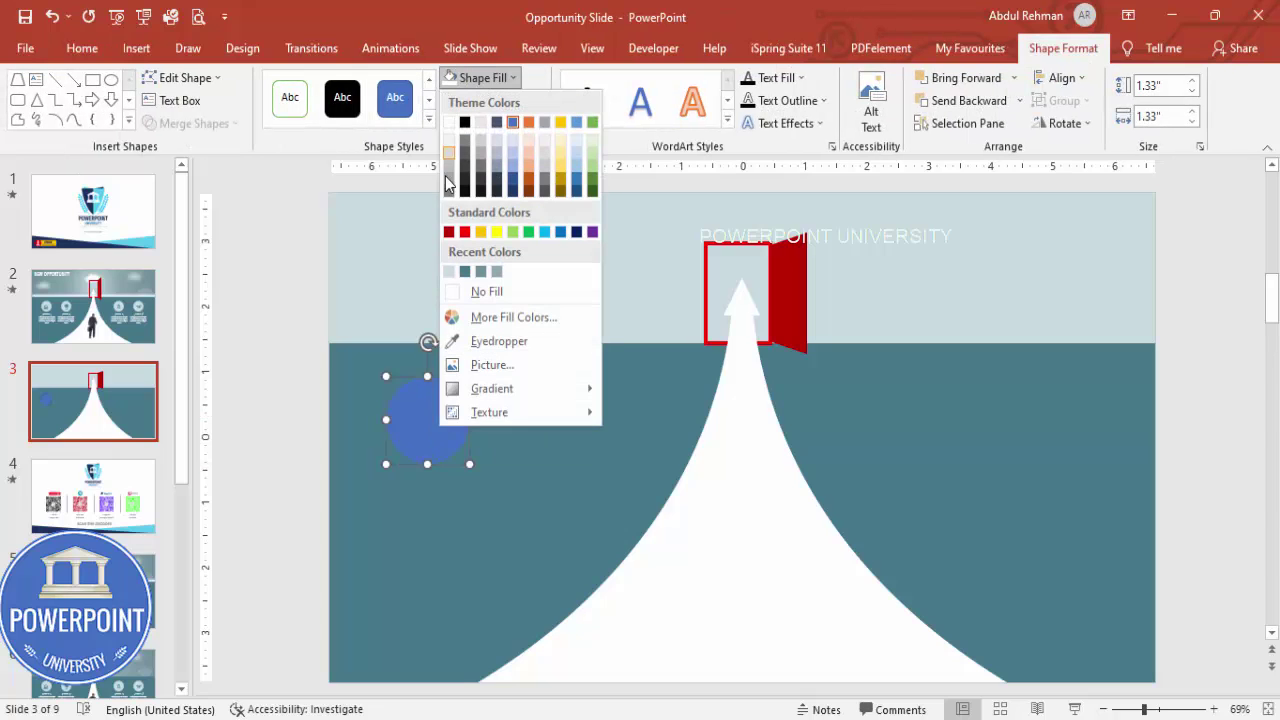
click(450, 272)
Step: Copy the circles to make four, two on each side of the road
drag(420, 440, 1031, 448)
shift+click(449, 418)
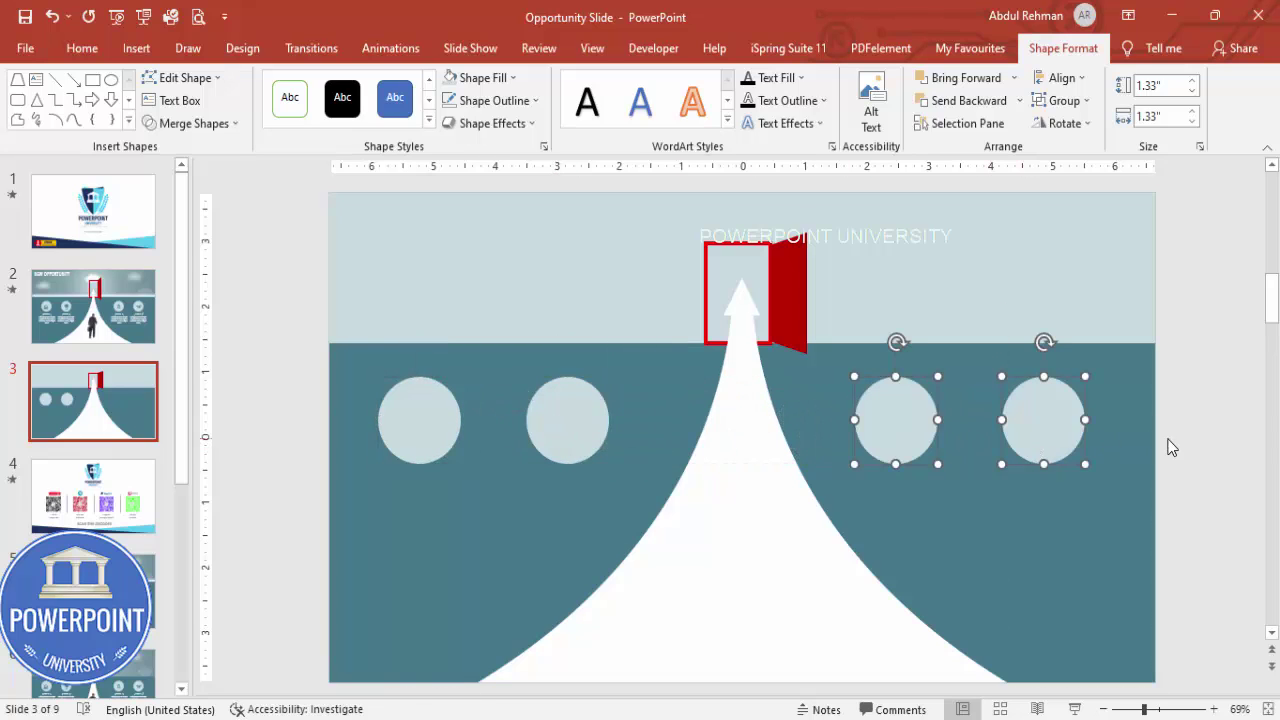
click(1166, 440)
click(136, 48)
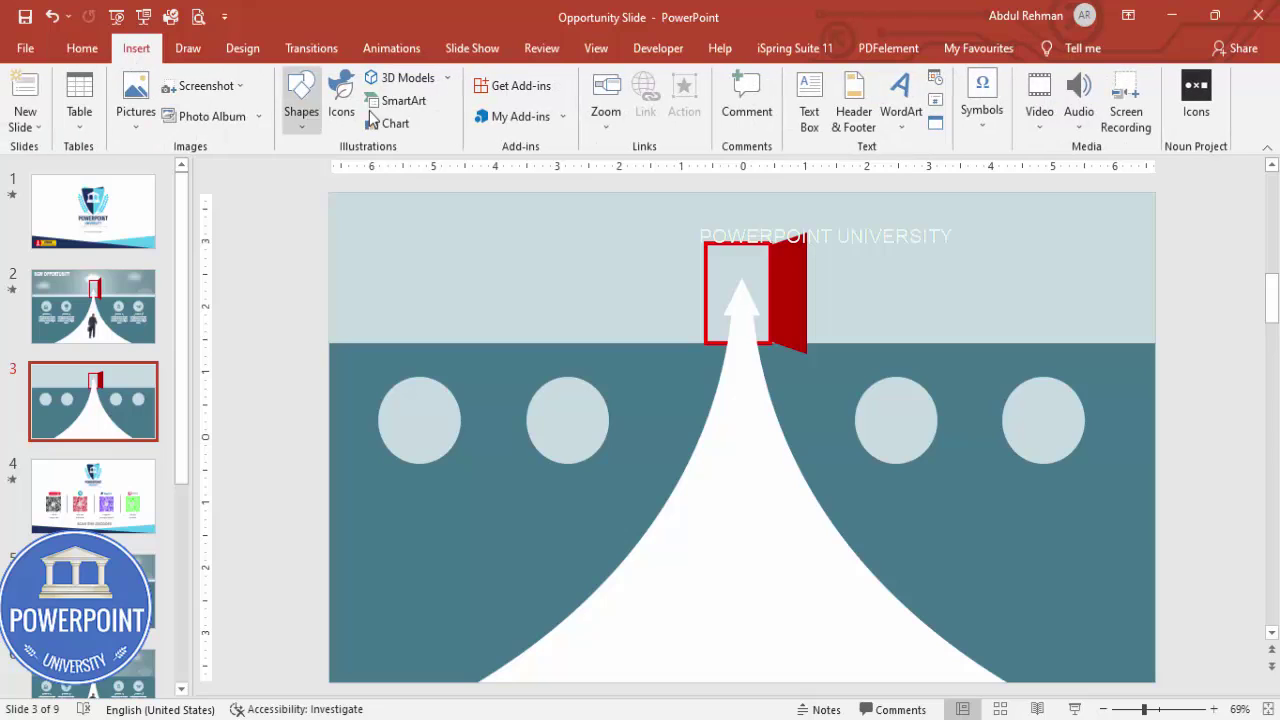
Step: Insert the target, presentation, lightbulb and gear icons
click(341, 98)
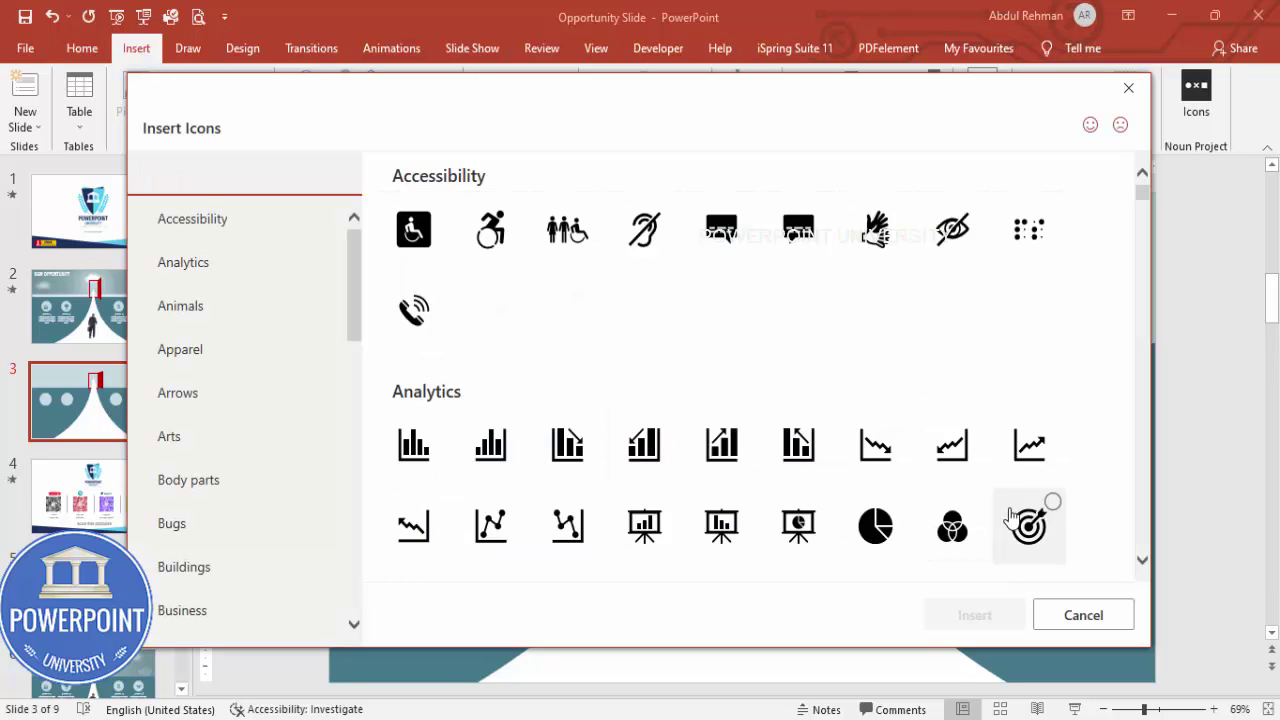
click(1013, 520)
click(625, 536)
scroll(651, 509, down, 3)
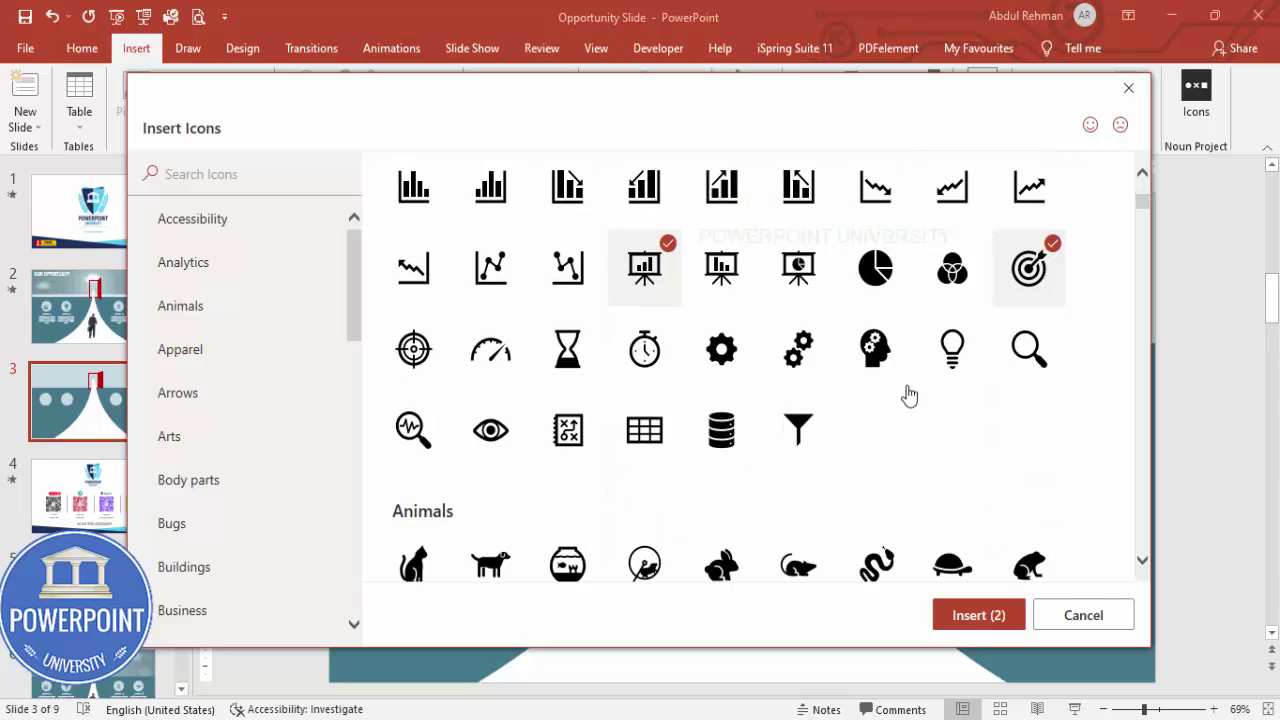
click(937, 382)
click(730, 370)
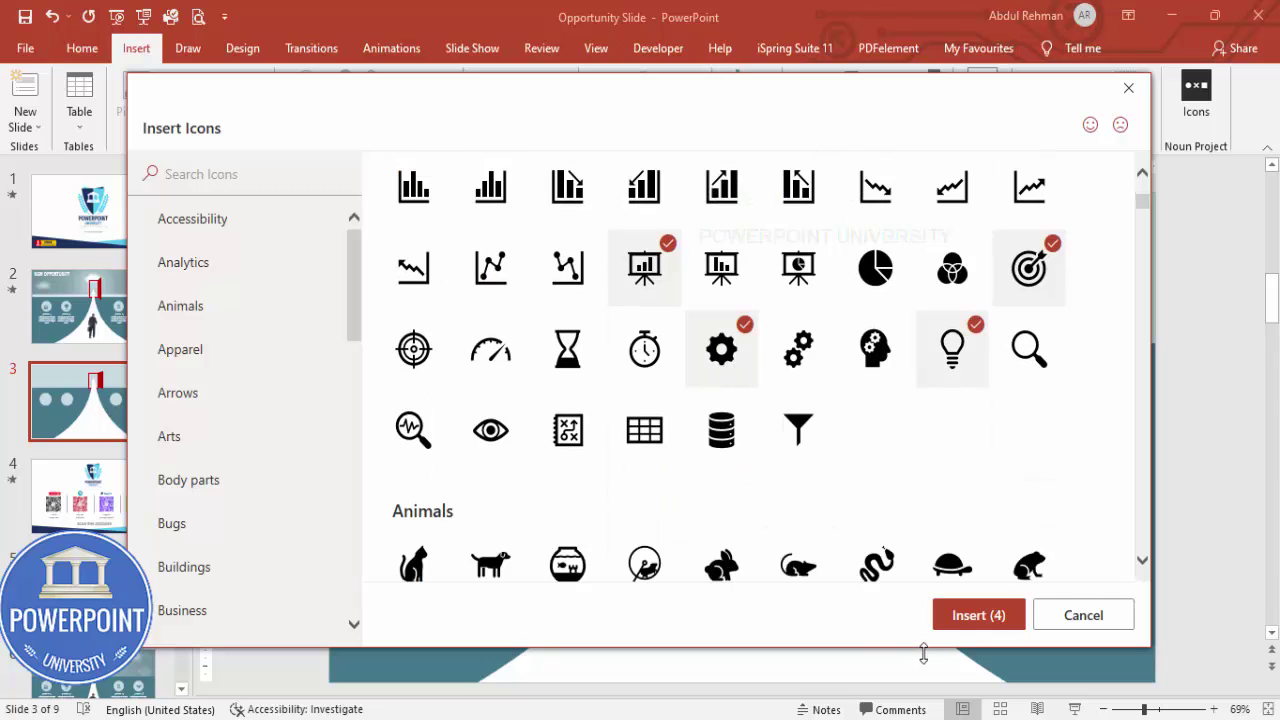
click(968, 618)
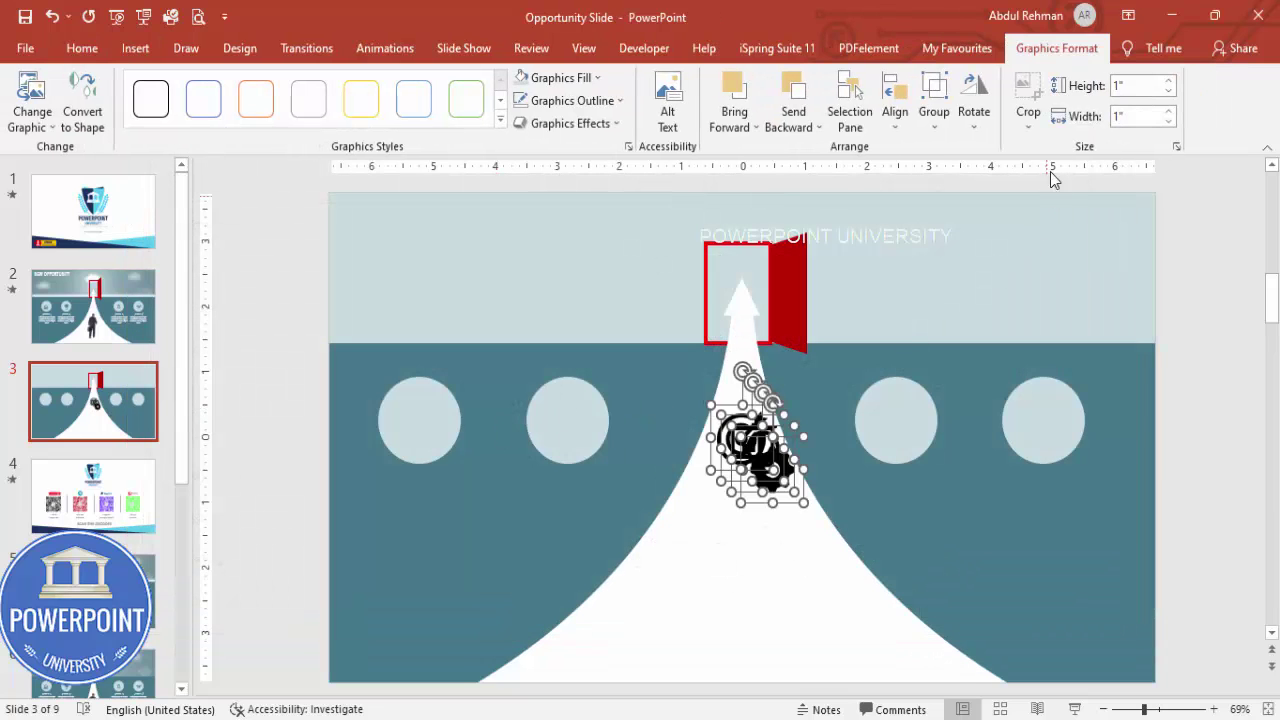
Step: Set the icons to 0.6" height with a teal fill
click(1133, 85)
text(.6)
key(Return)
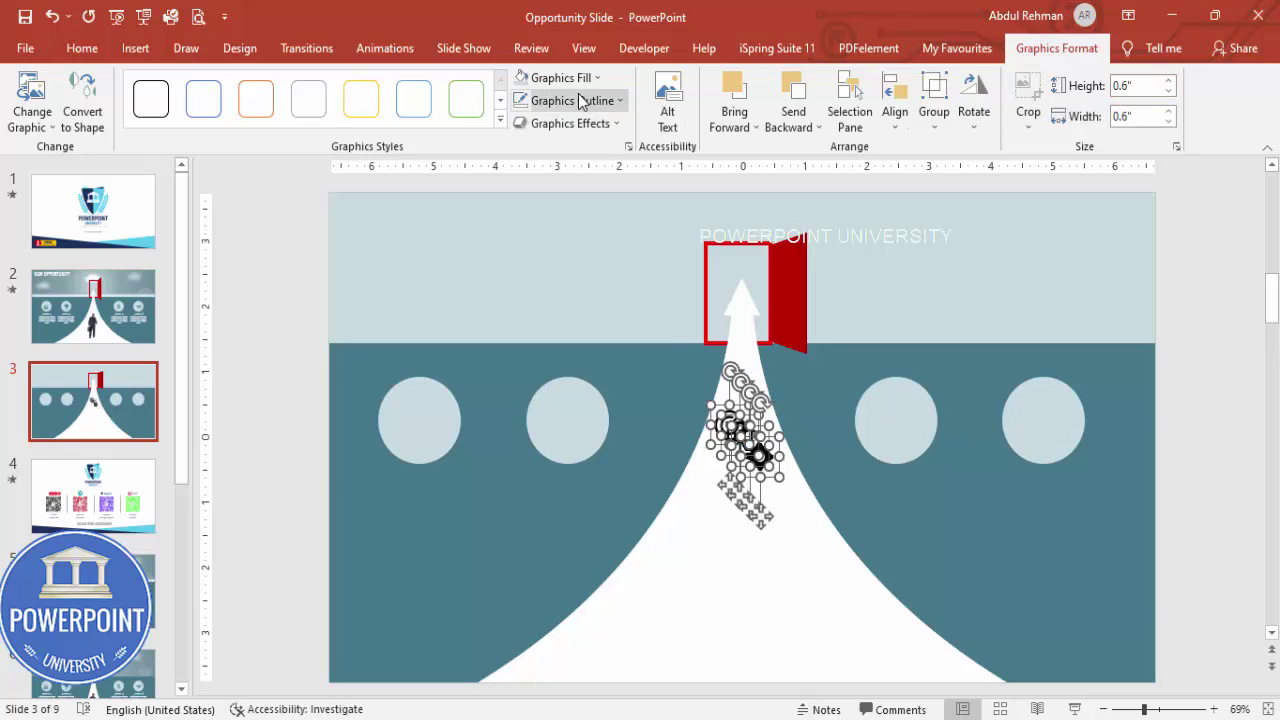
click(576, 80)
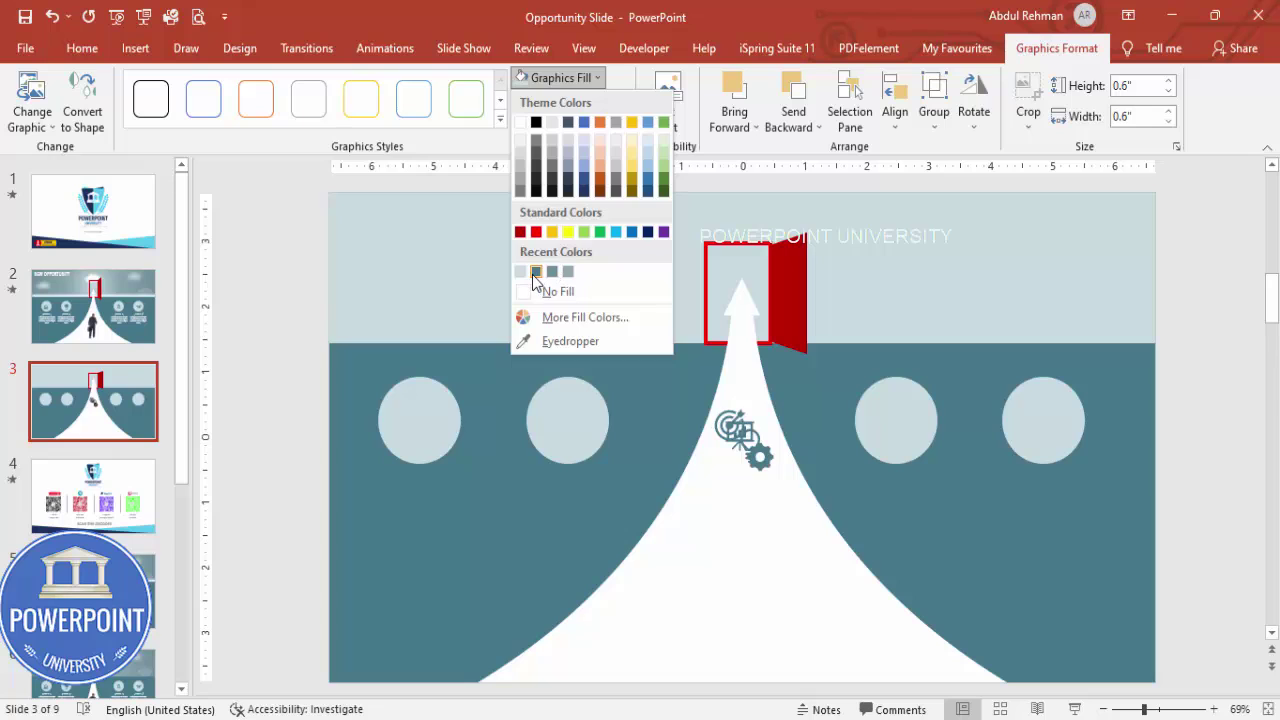
click(534, 268)
click(920, 466)
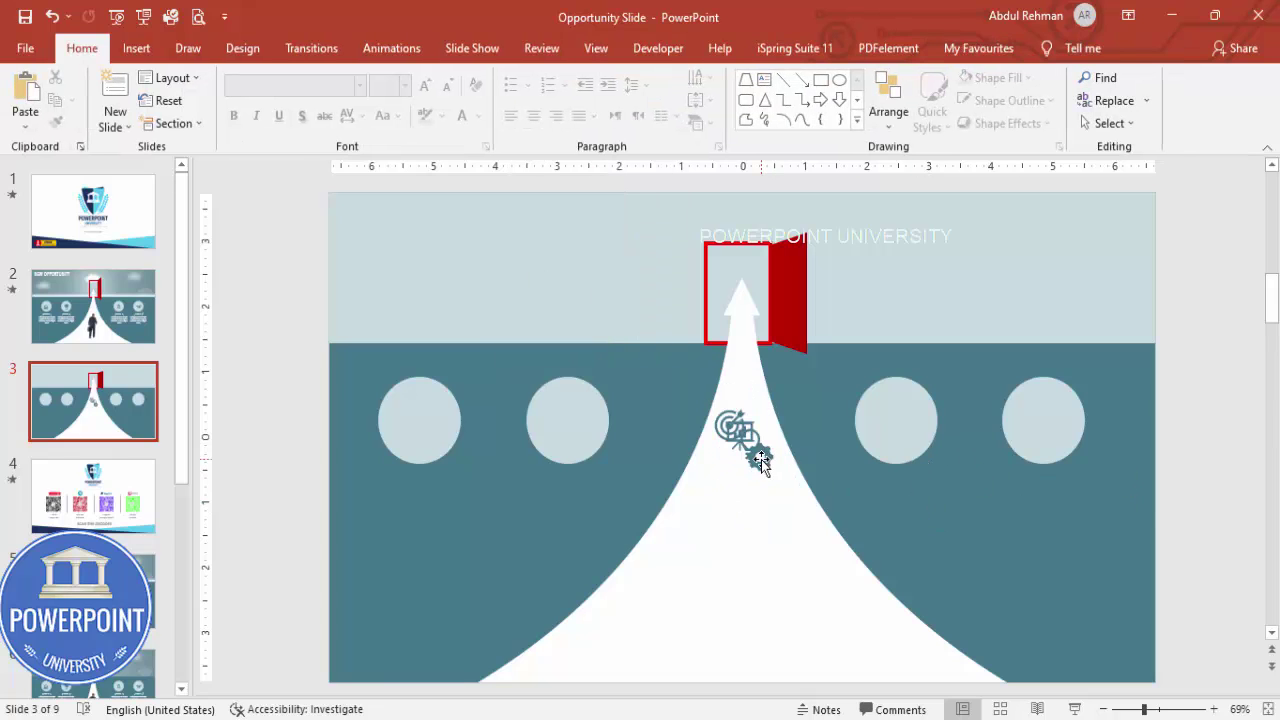
Step: Move the icons into the circles, one per circle
drag(757, 457, 421, 427)
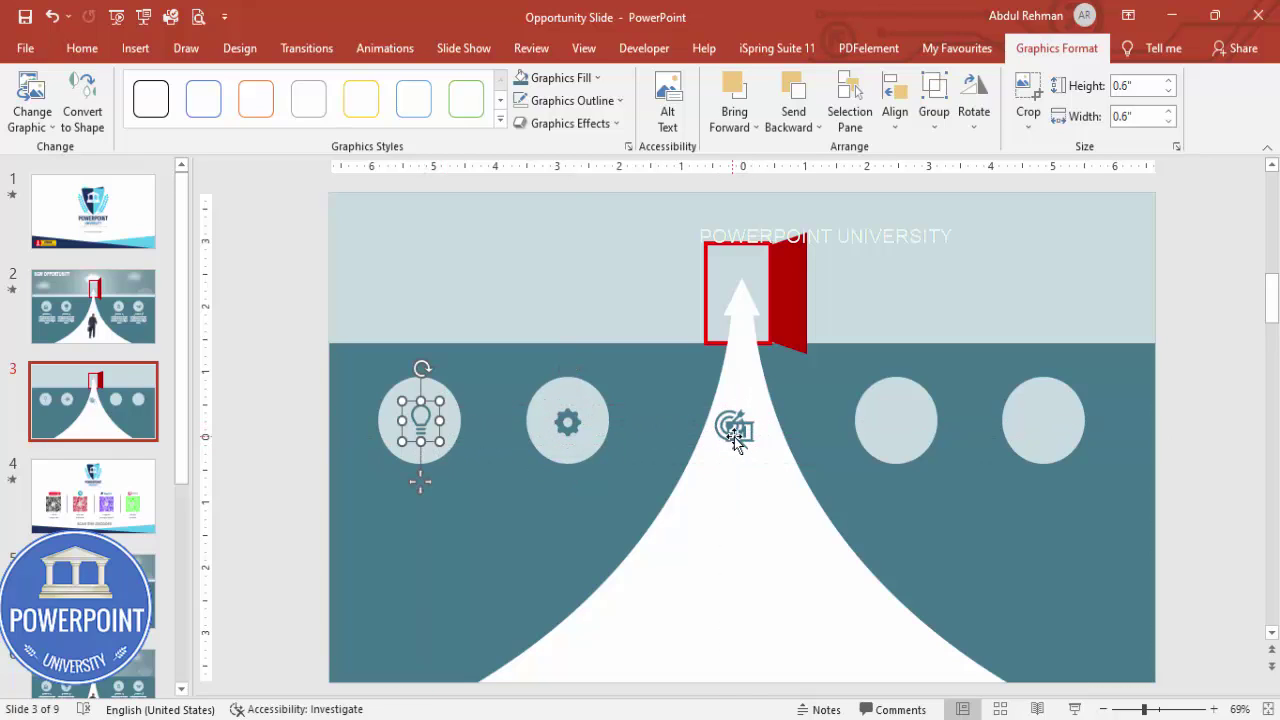
drag(734, 437, 899, 424)
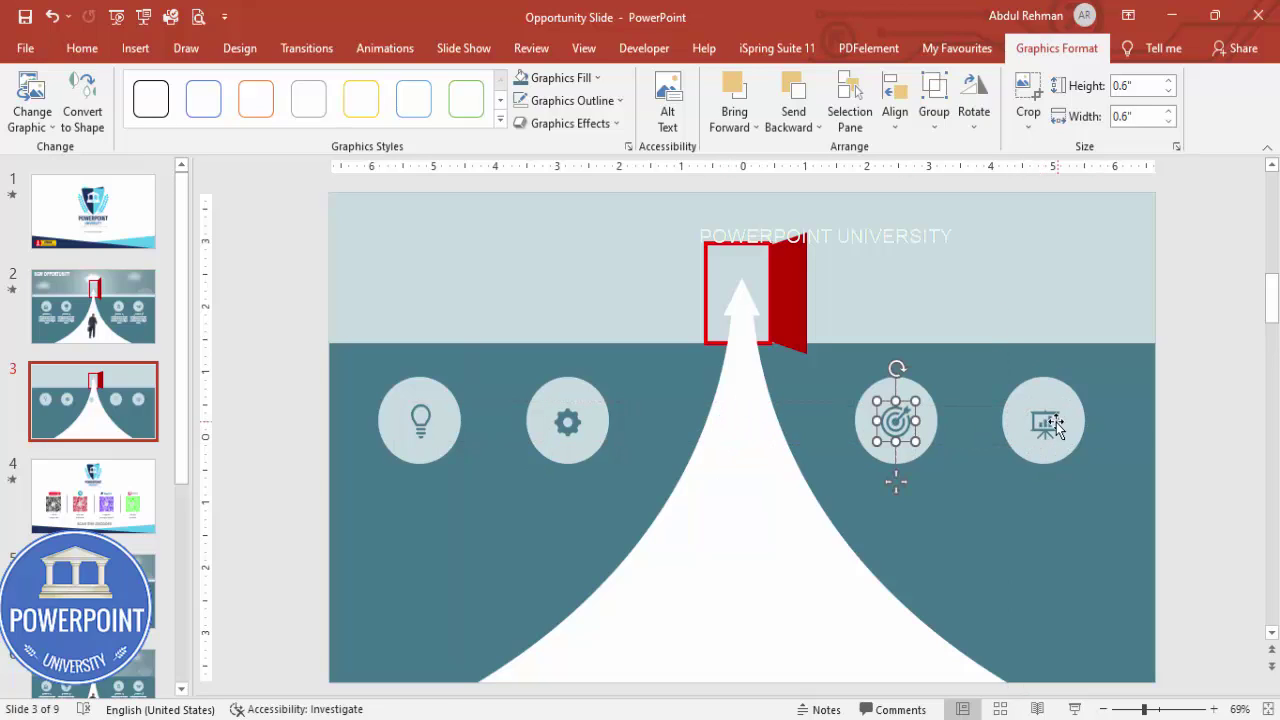
click(1219, 426)
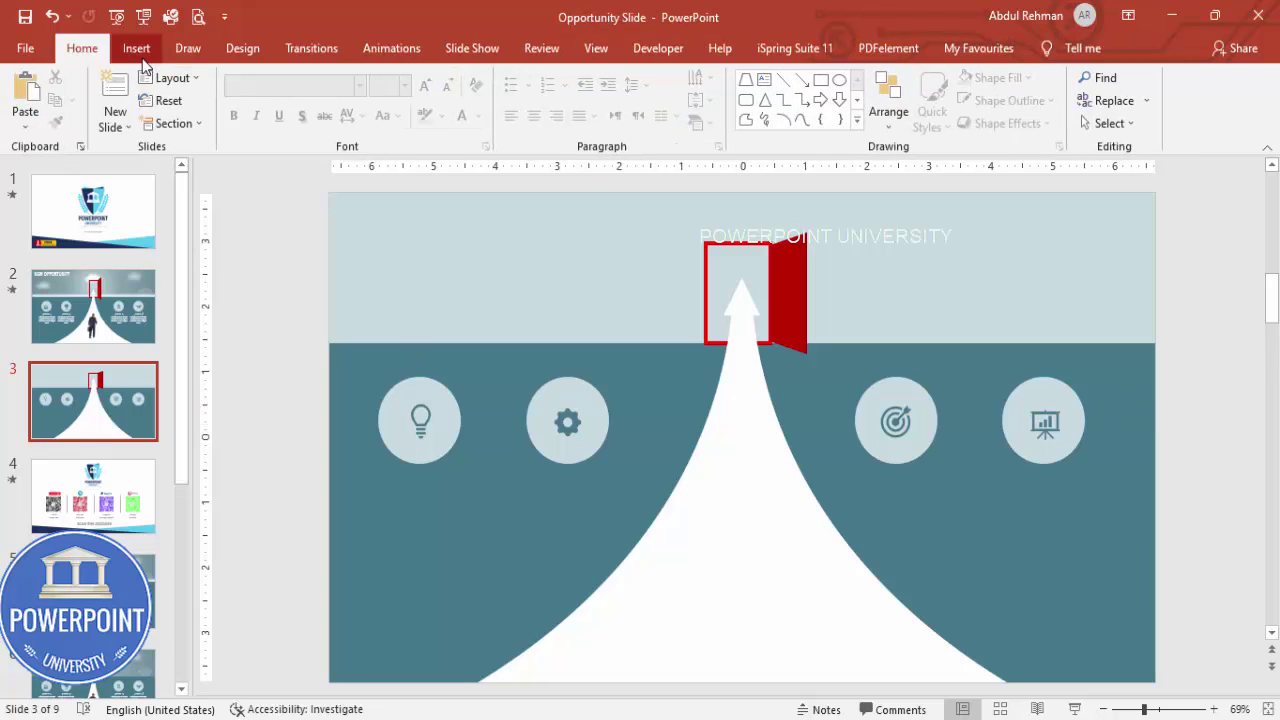
click(409, 412)
click(410, 415)
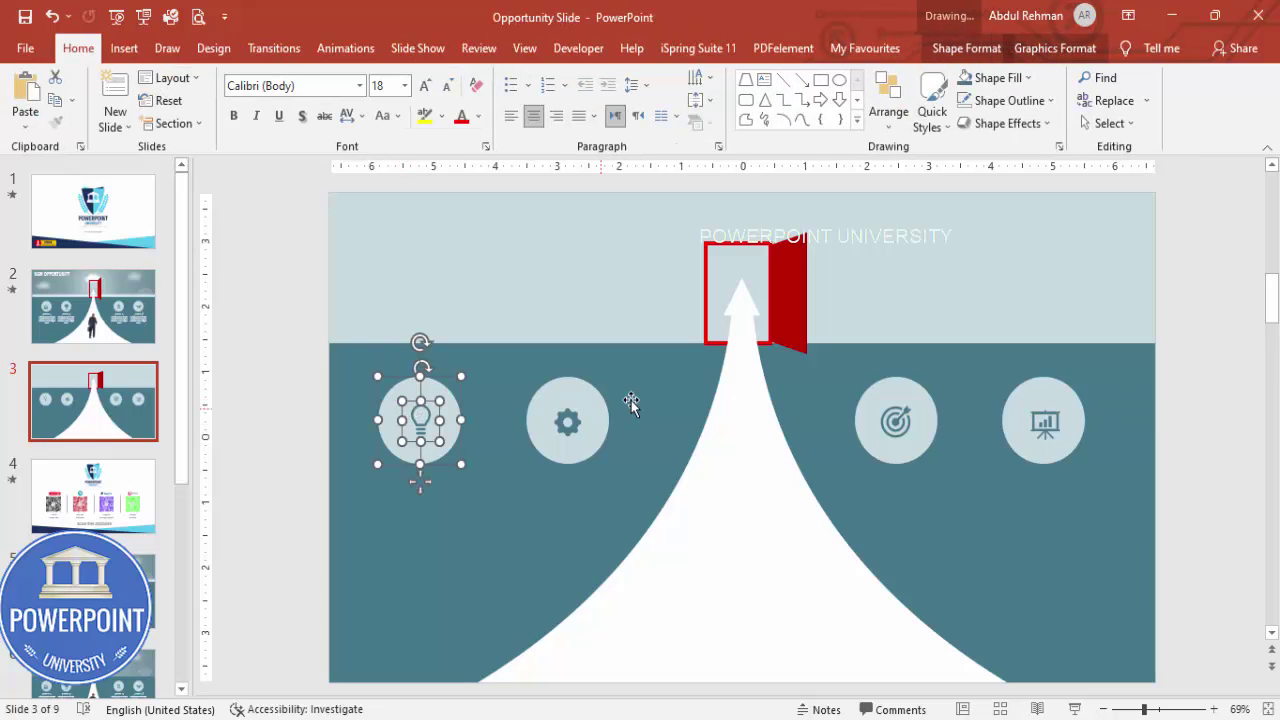